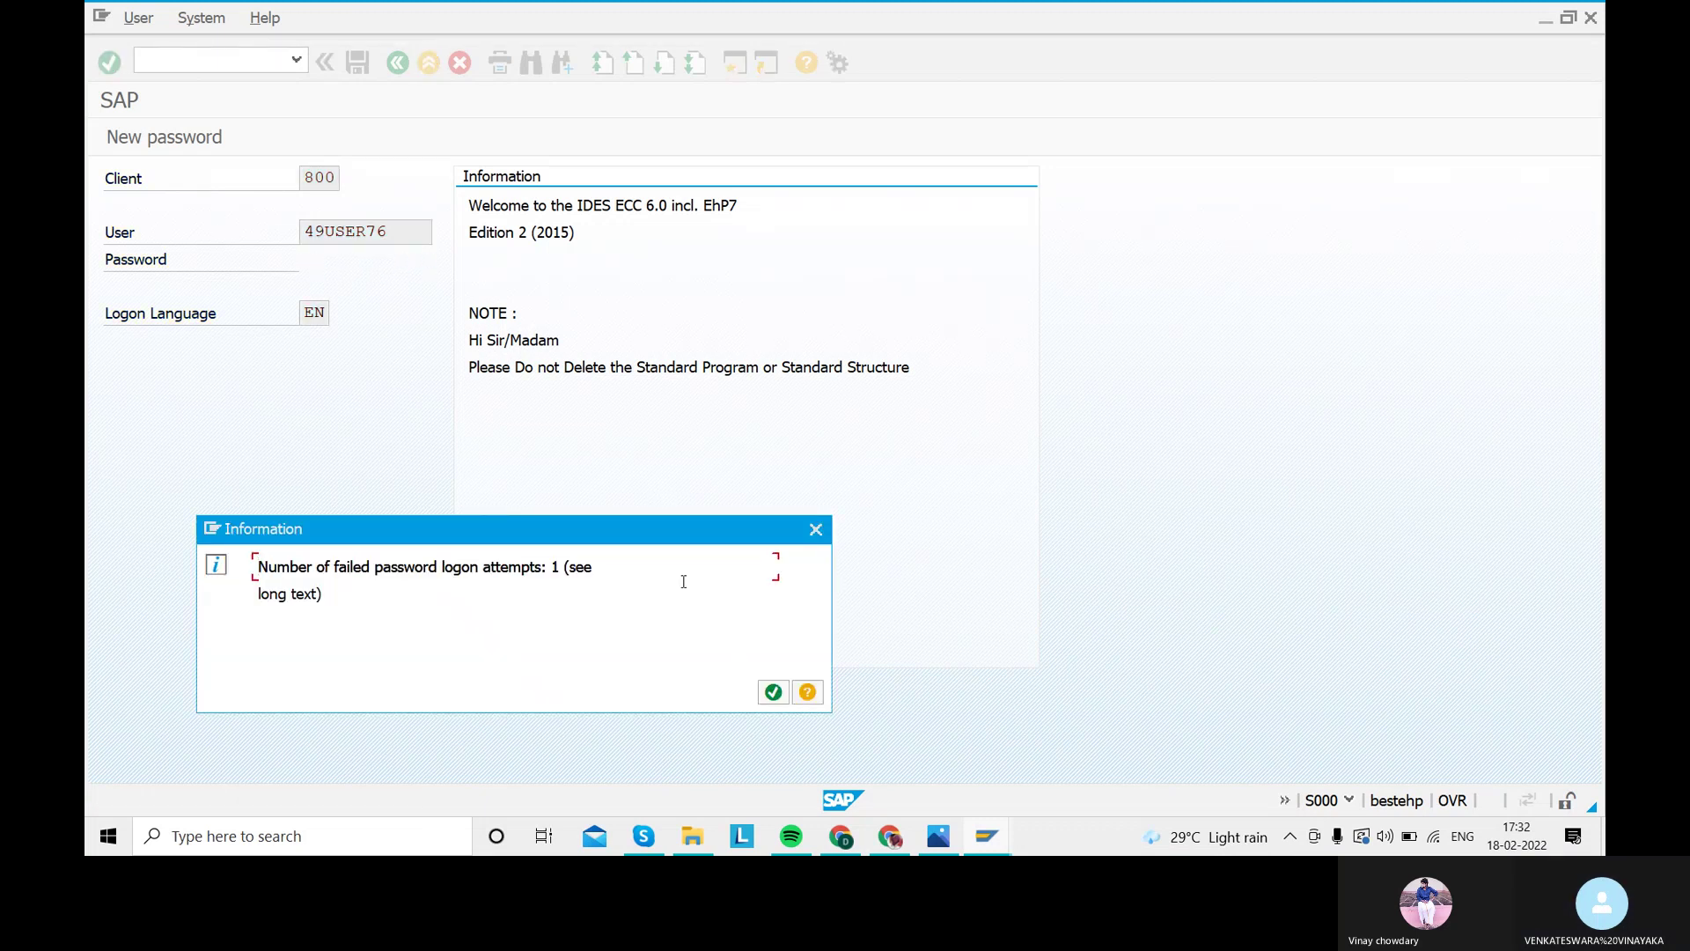
Dismiss the logon information message and open the SAP Reference IMG through transaction SPRO
click(773, 692)
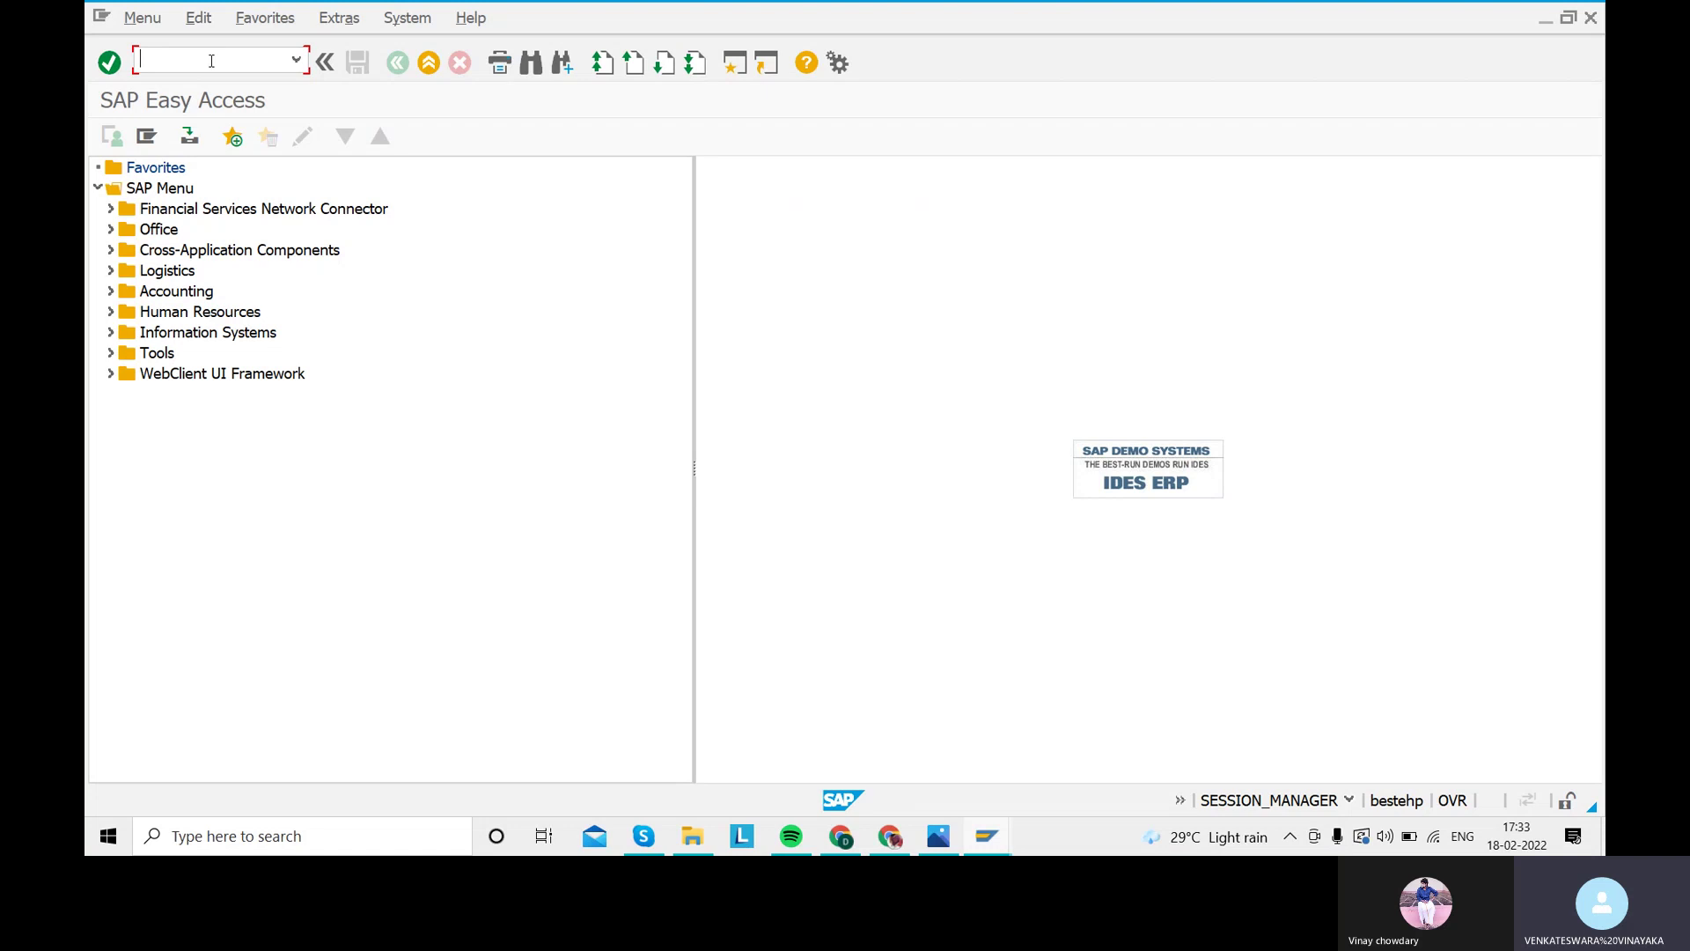
text(spro)
key(Return)
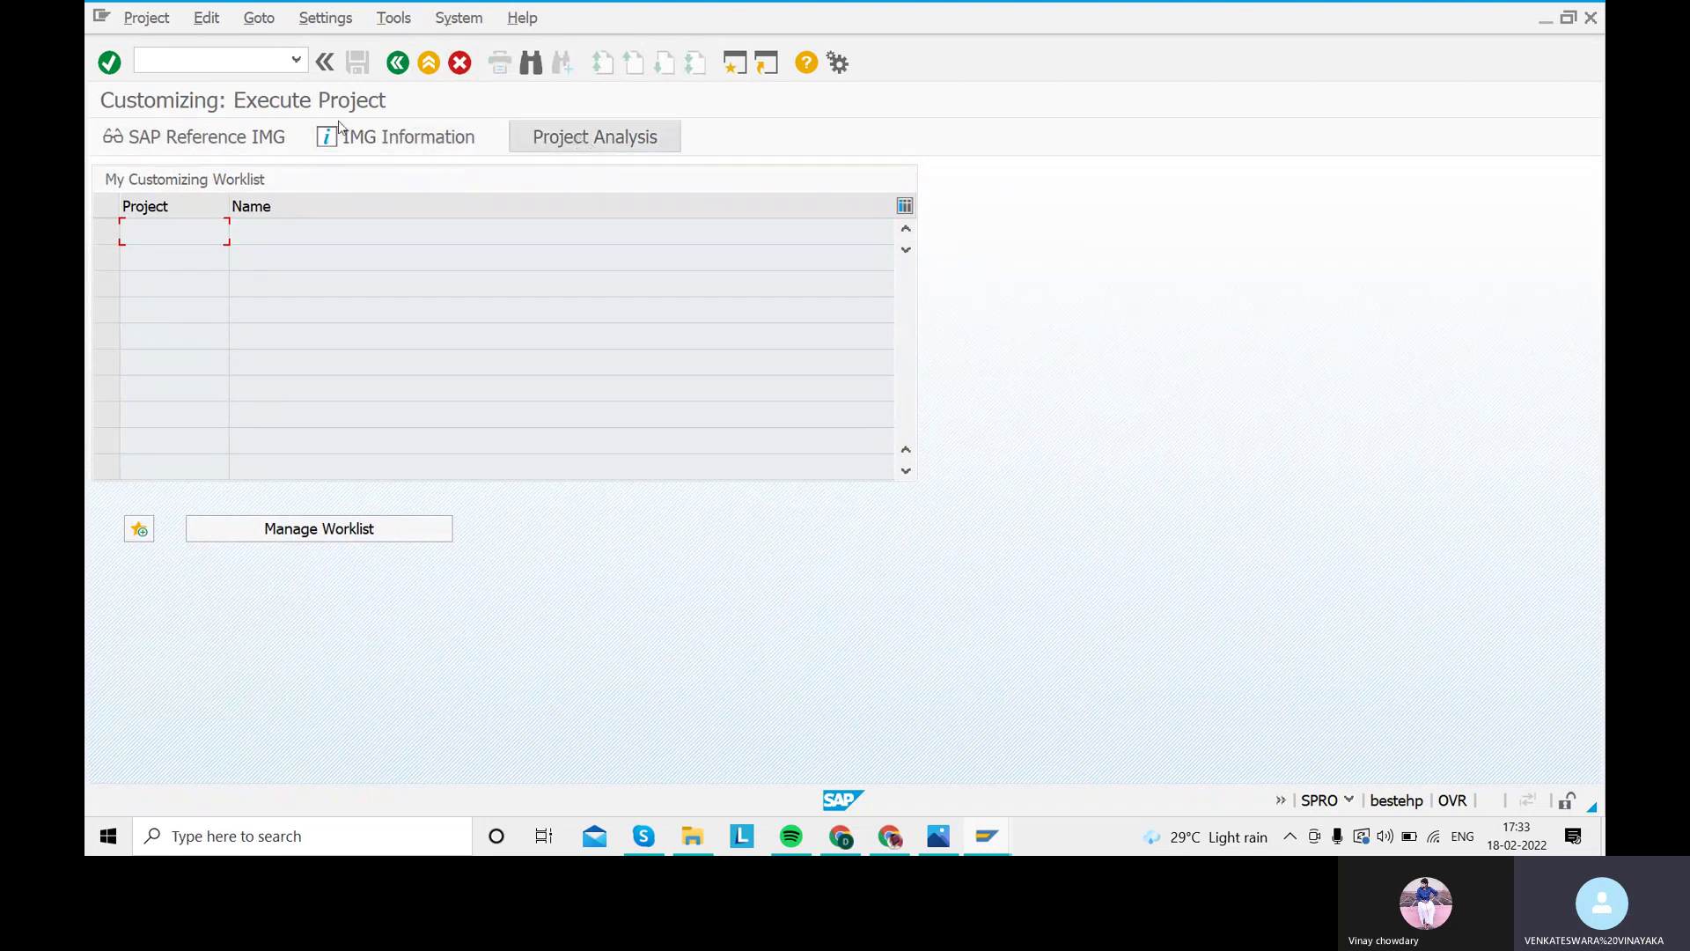
click(176, 137)
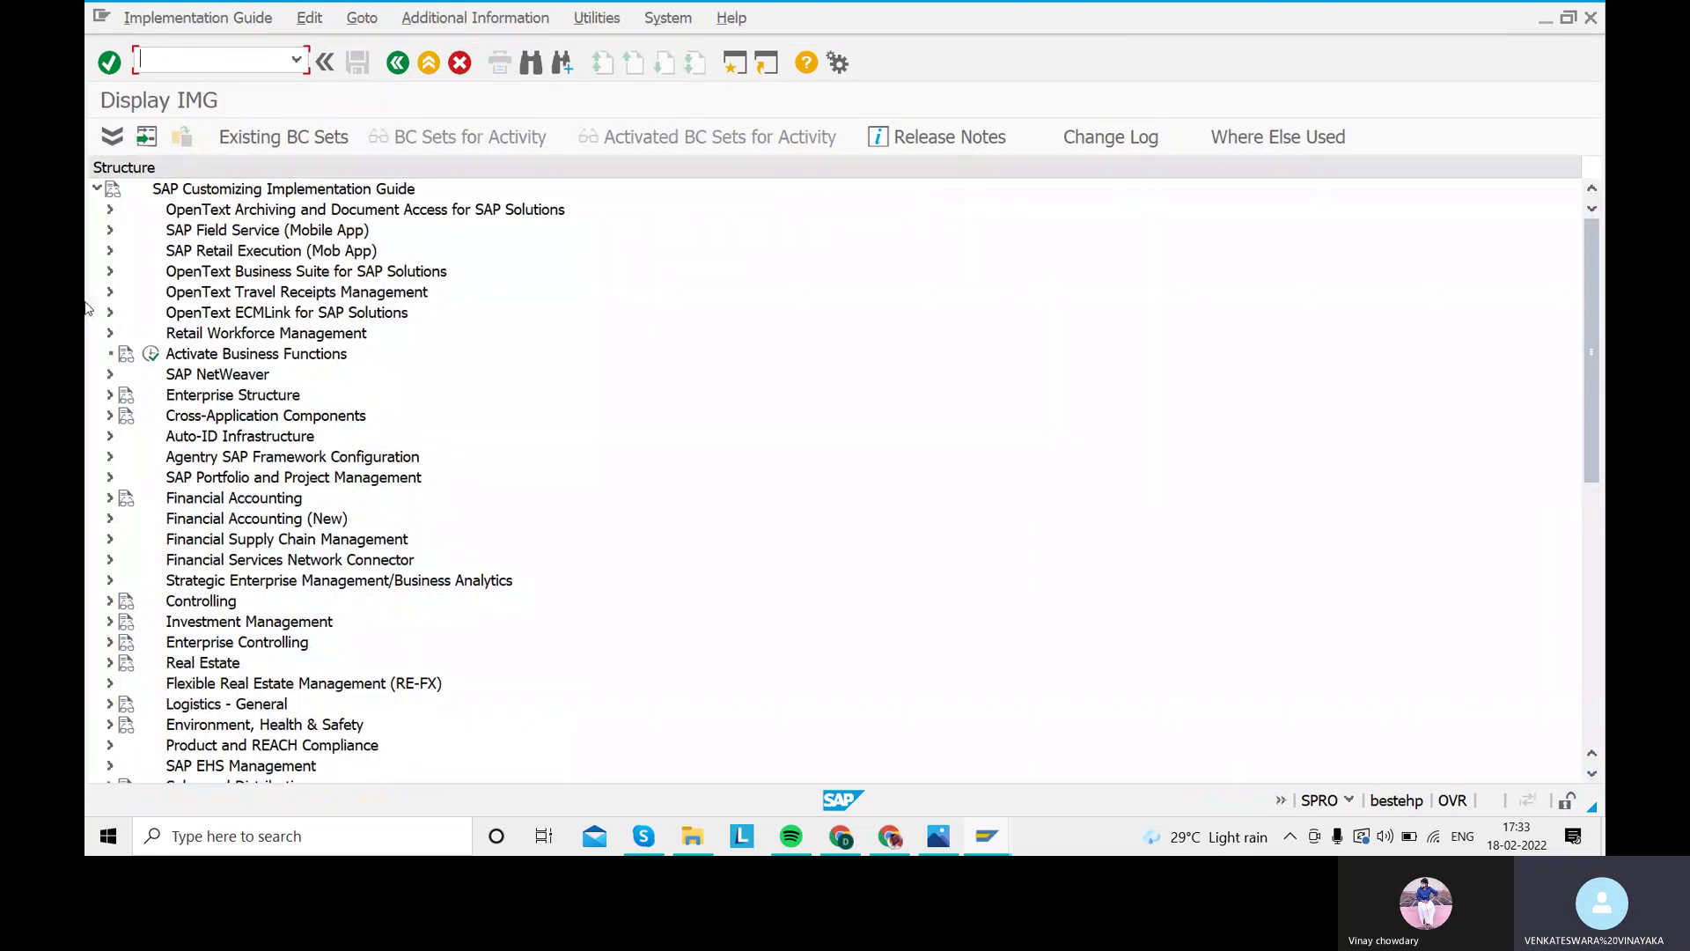
Open the Define company activity under Enterprise Structure, Definition, Financial Accounting in the implementation guide
click(110, 396)
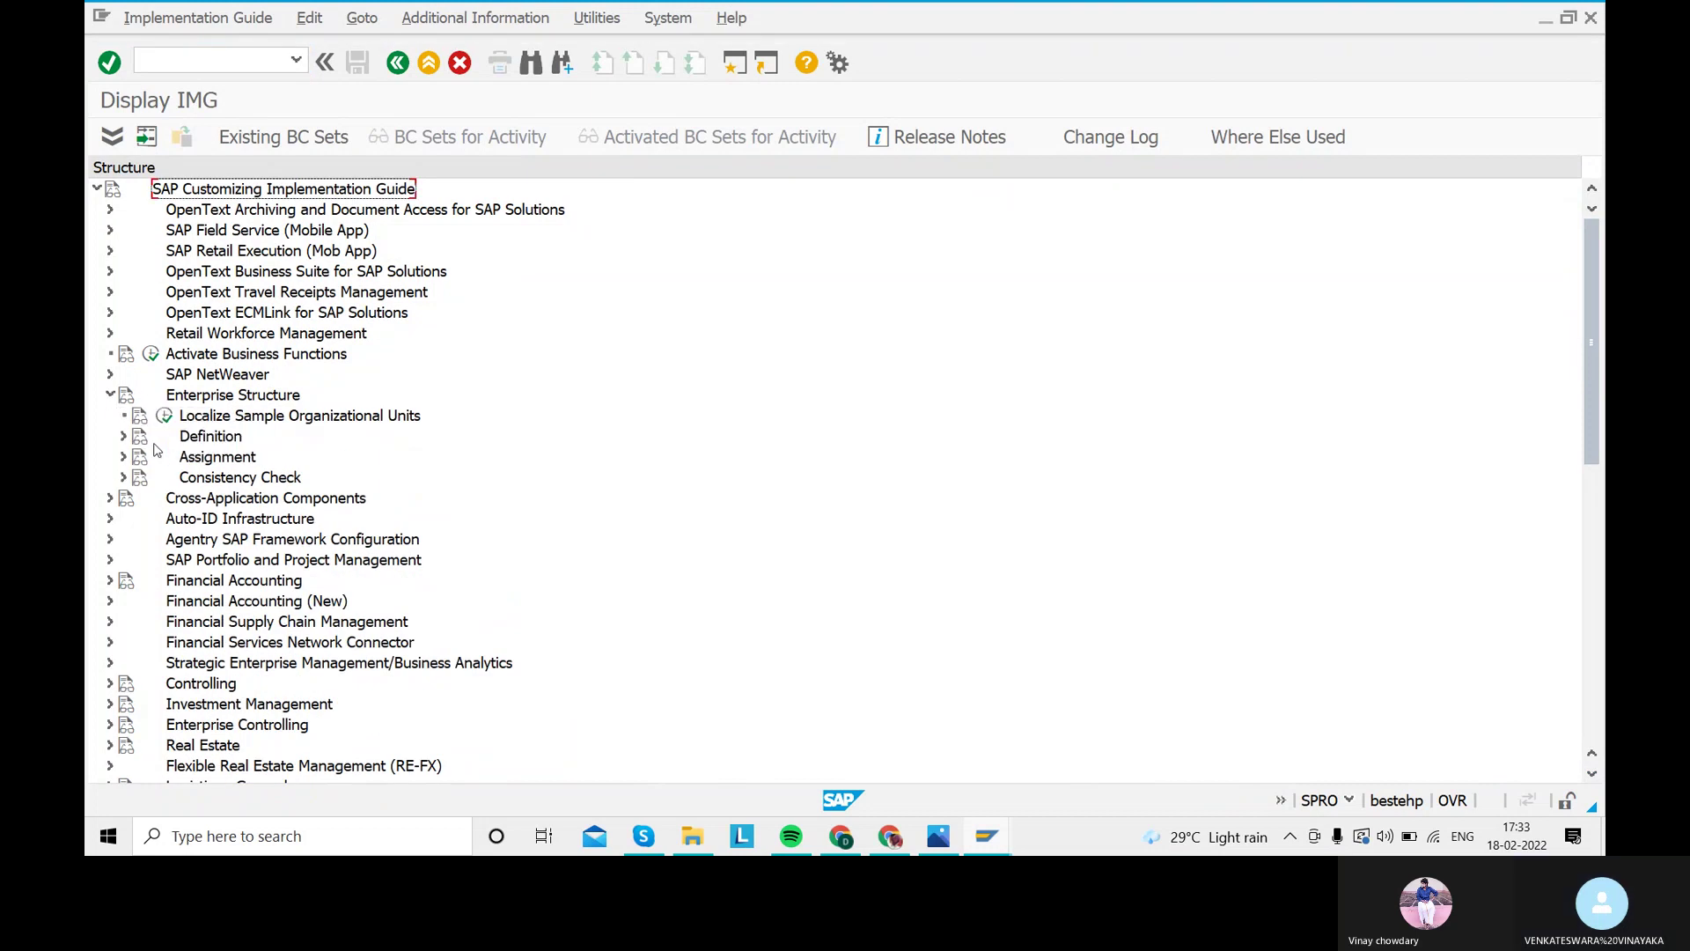
click(125, 438)
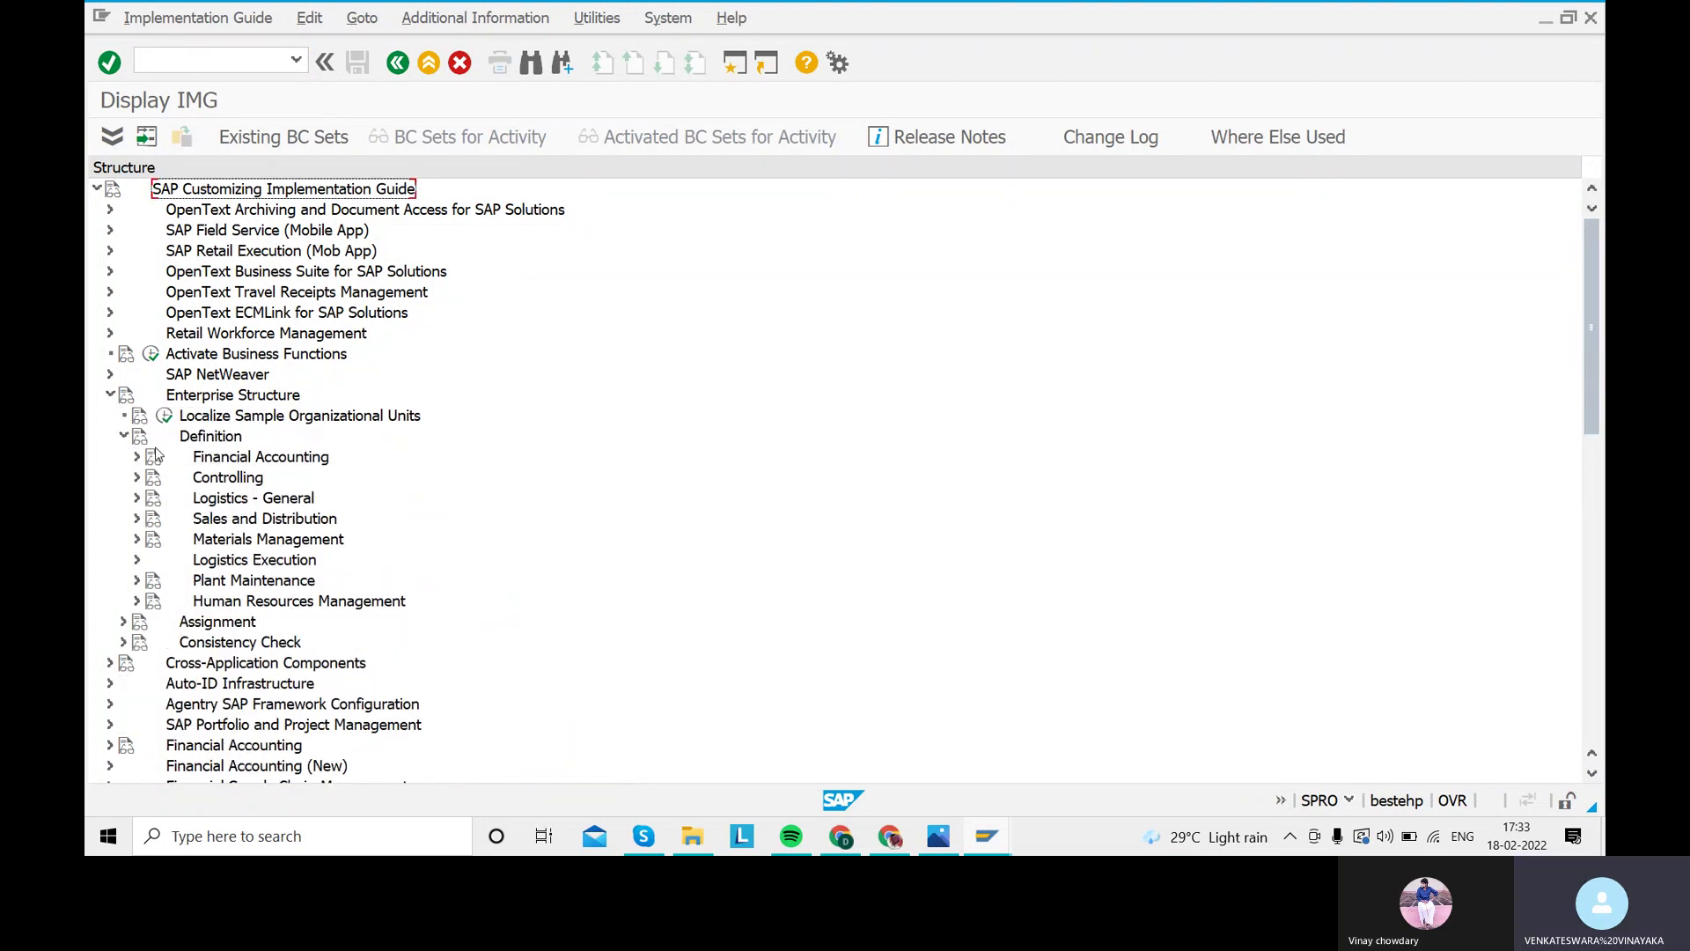
click(137, 457)
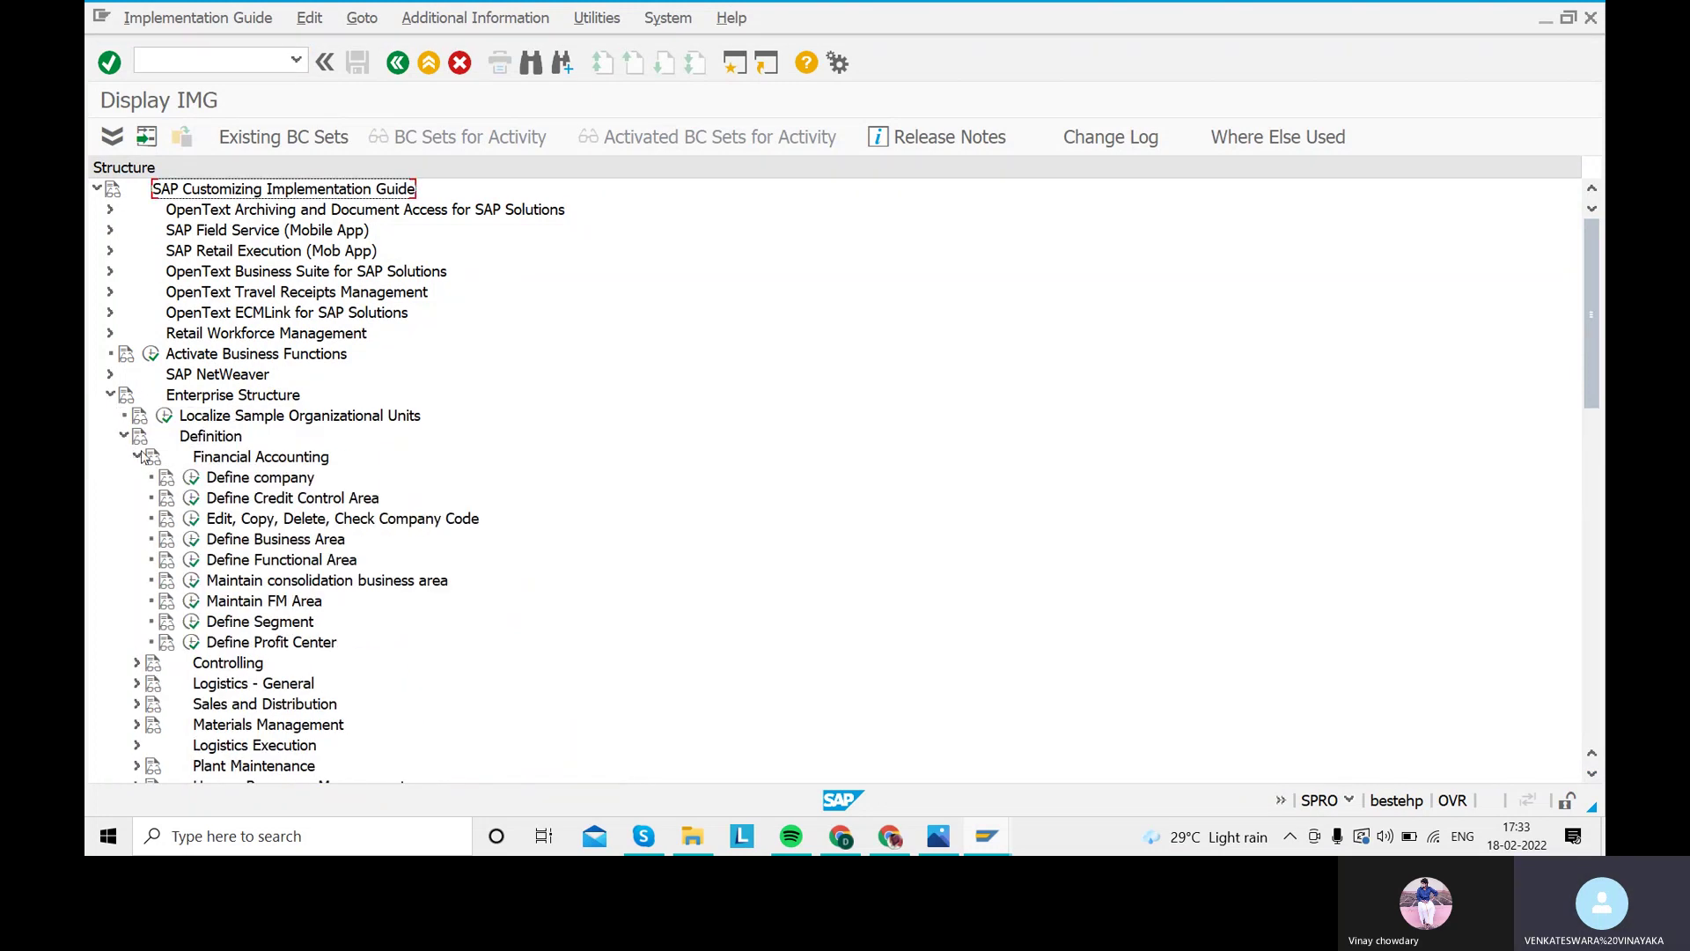
click(192, 480)
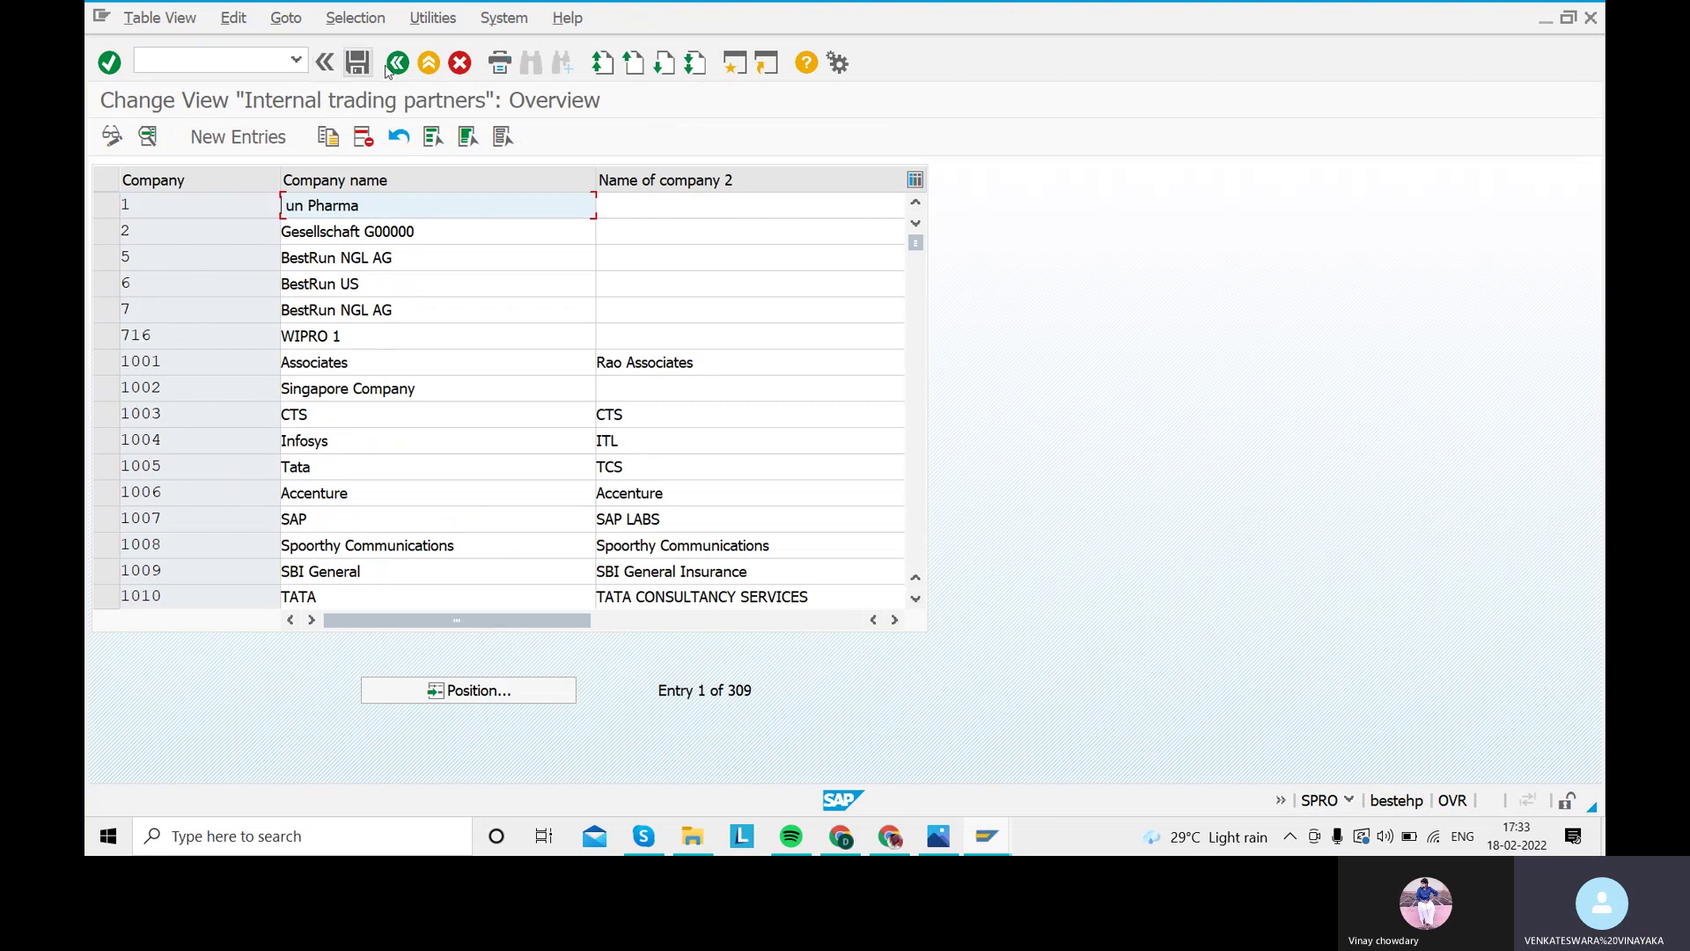
Leave the internal trading partners view with /n and open transaction OX15
click(255, 67)
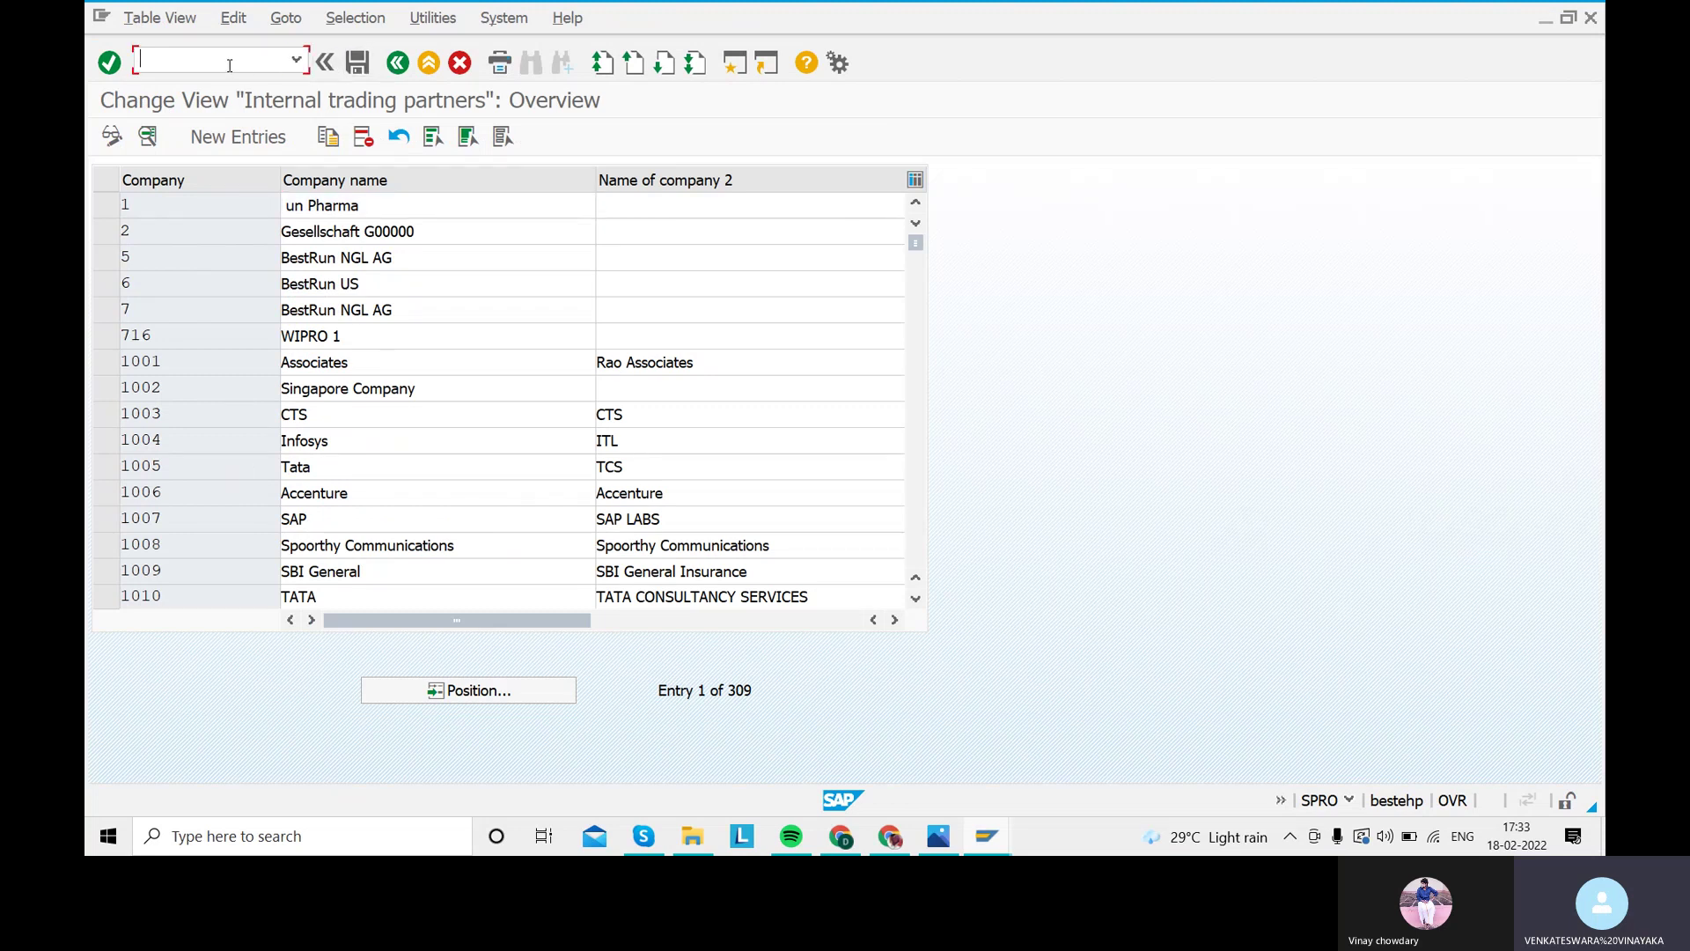
text(/)
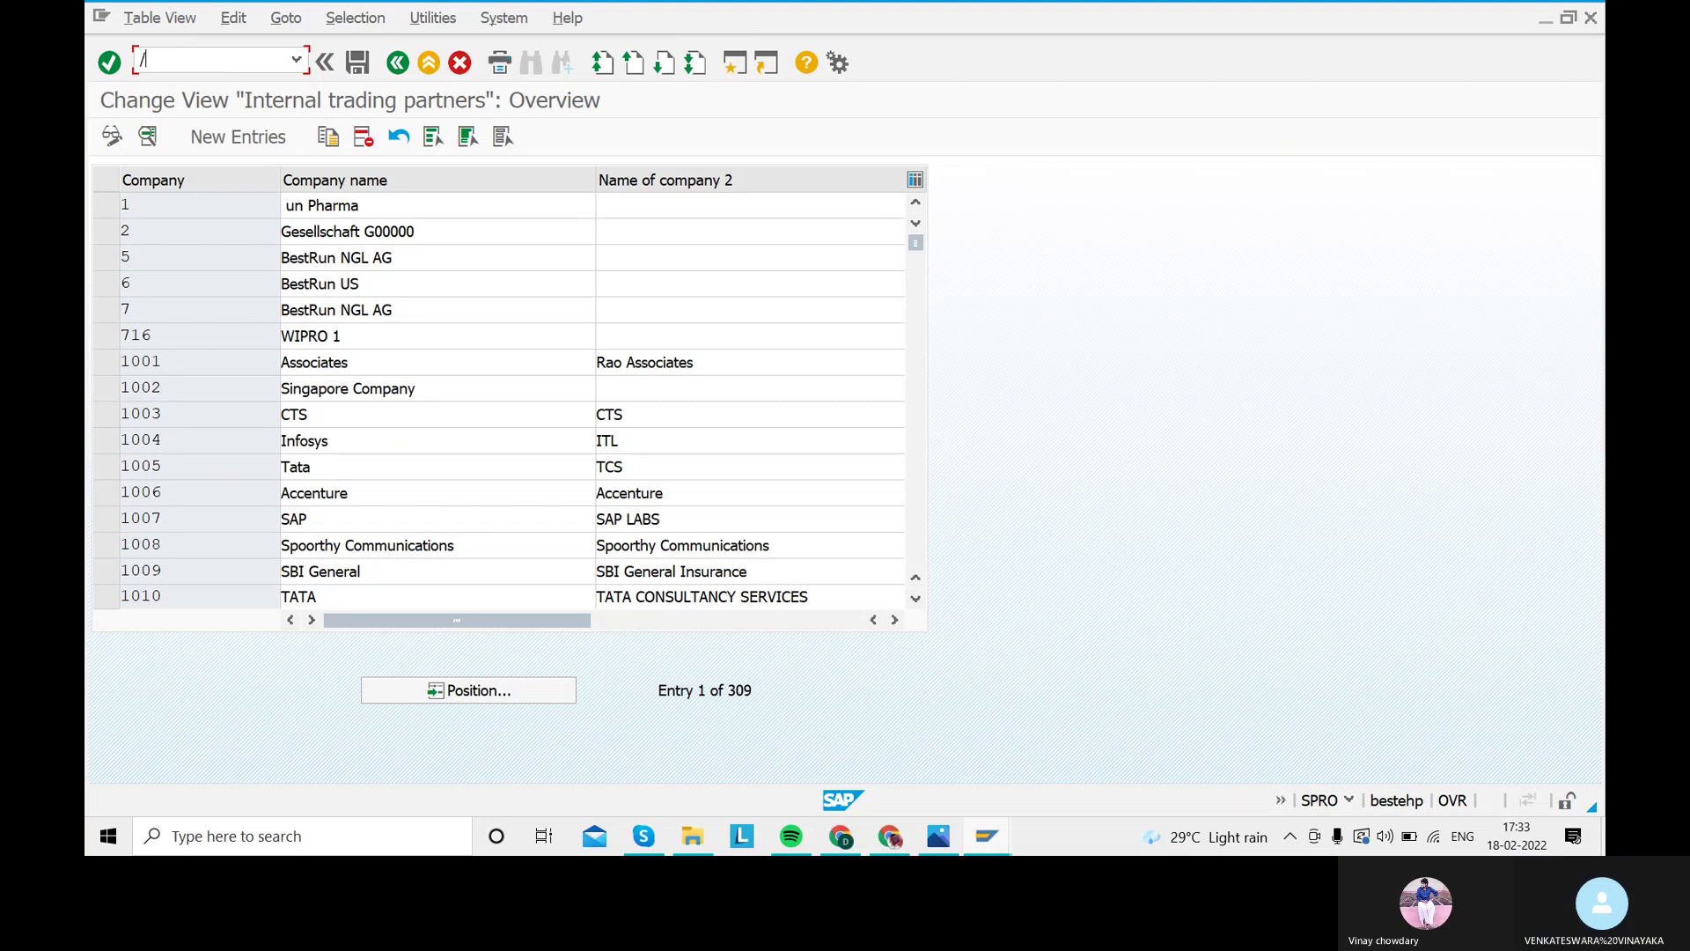
text(n)
key(Return)
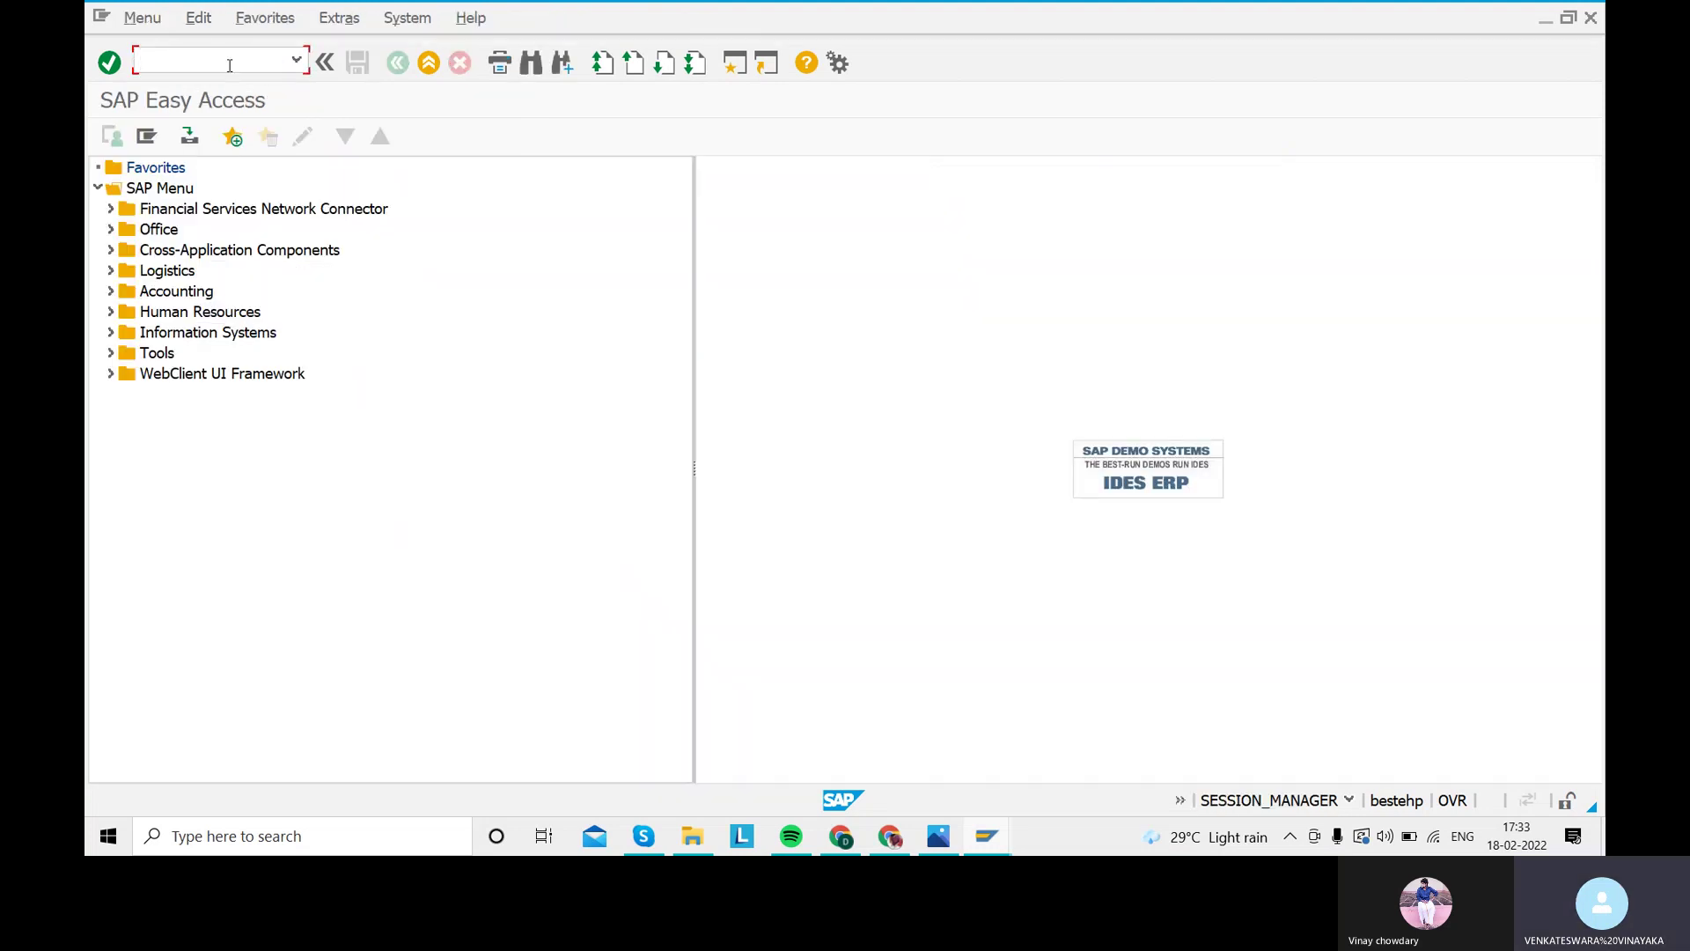
text(ox15)
key(Return)
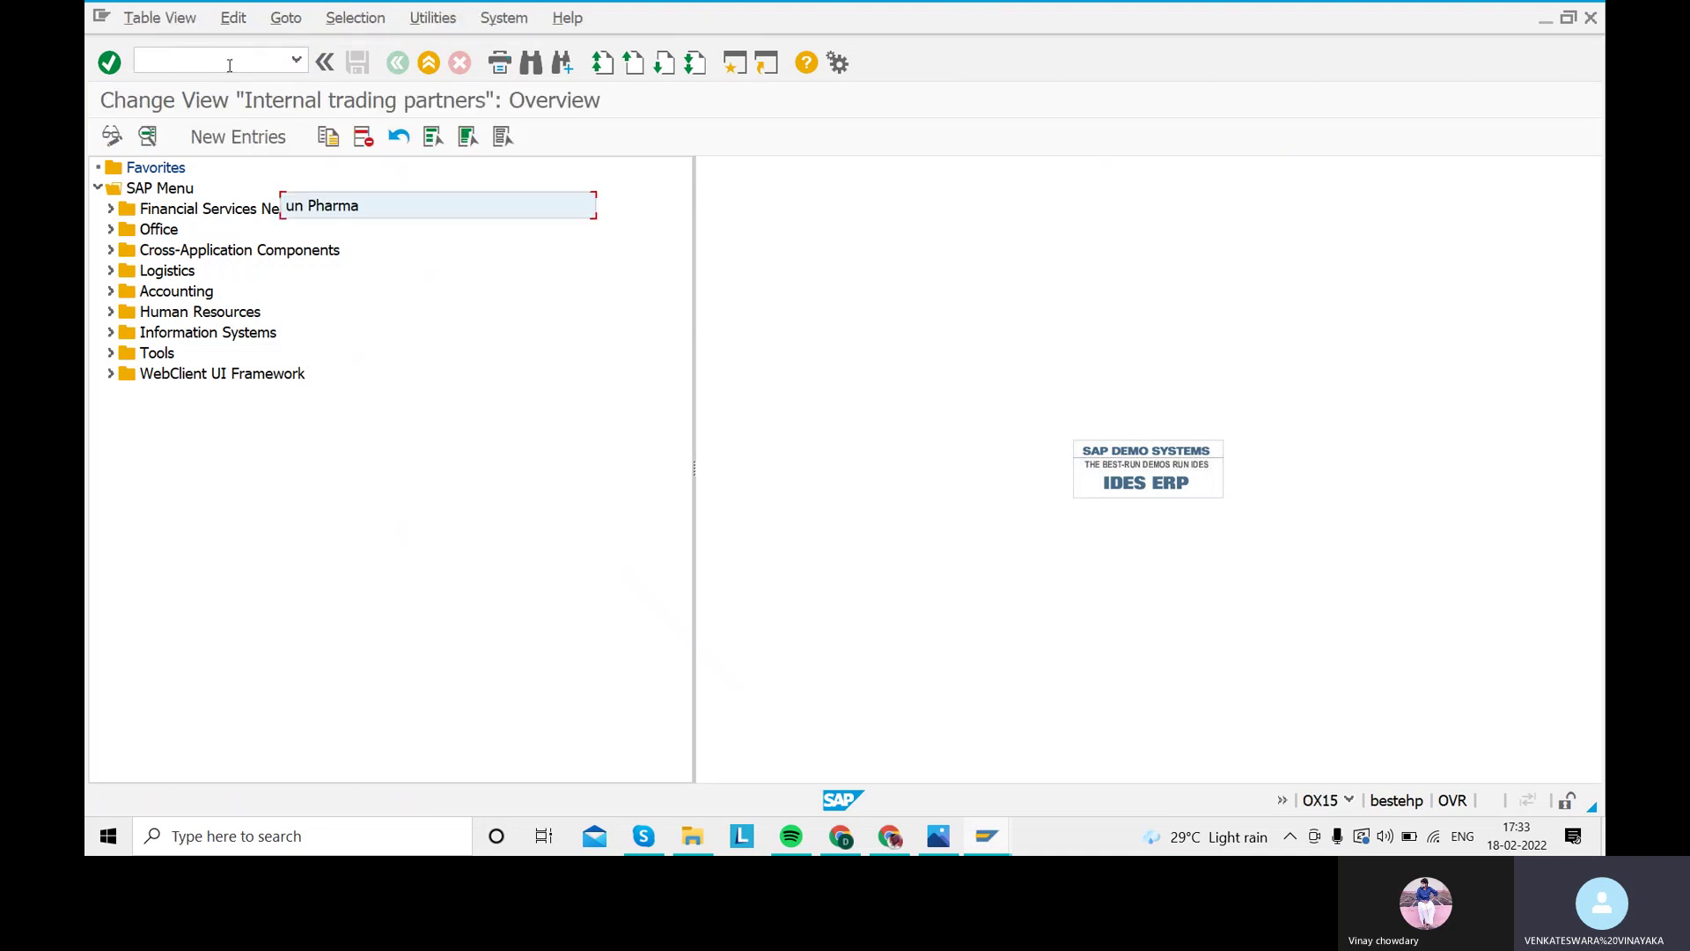
Start a new company entry with company SARA and company name SARA EXPORTS AND IMPORTS
click(225, 146)
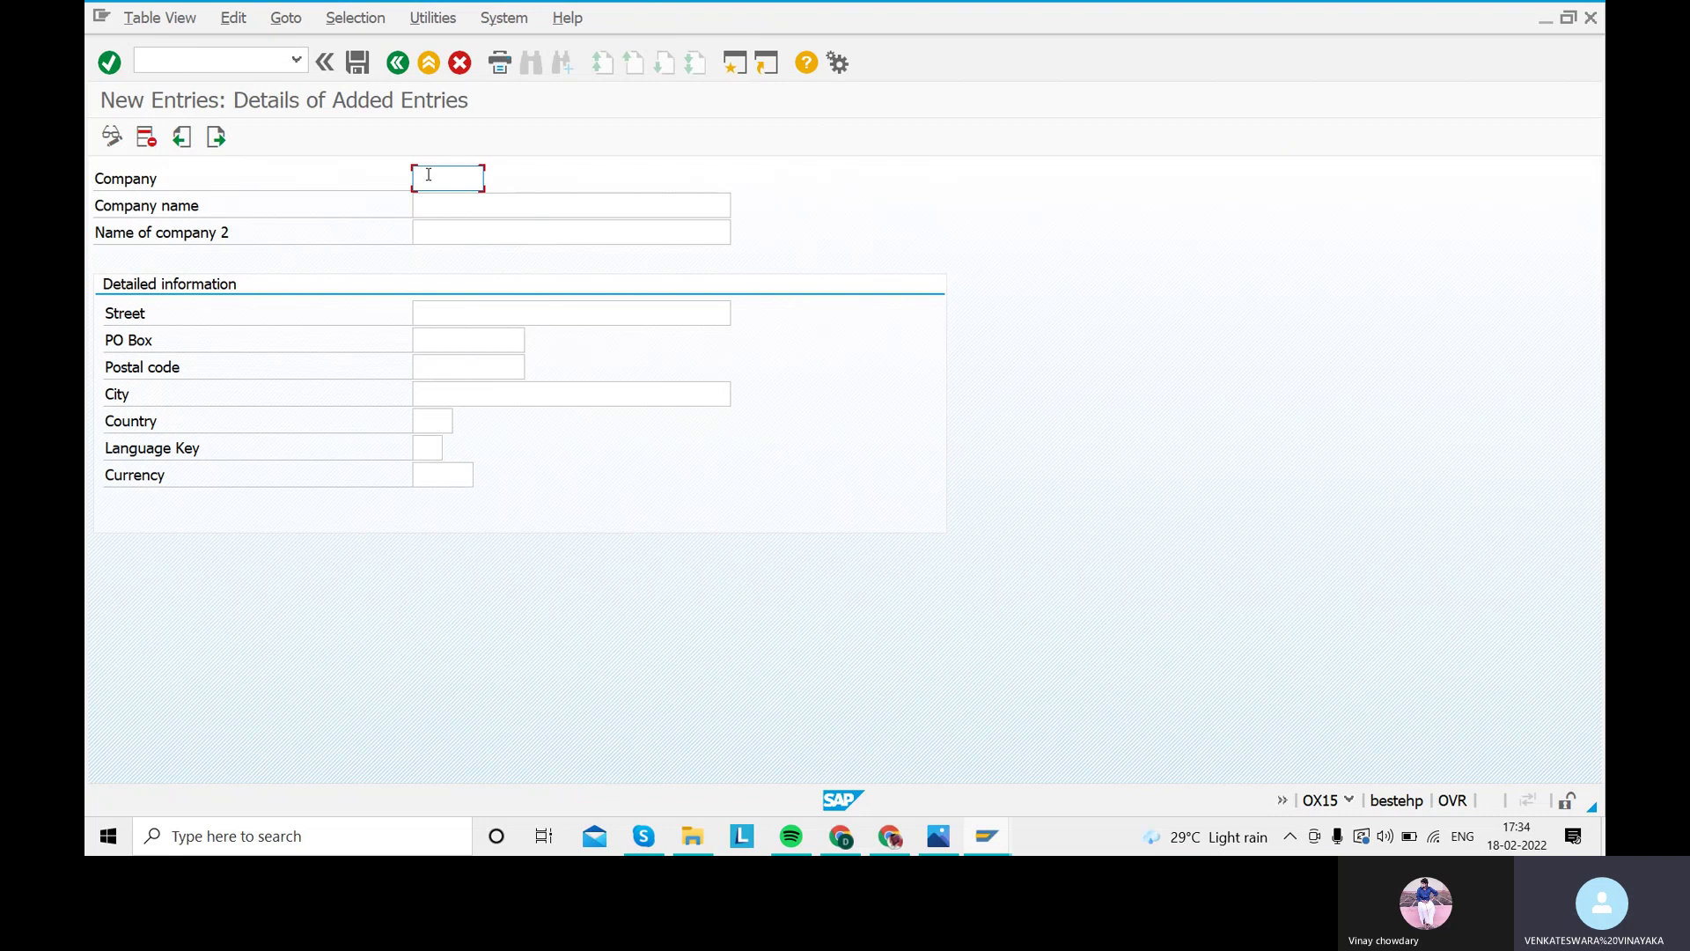
text(sara)
key(BackSpace)
key(BackSpace)
key(BackSpace)
key(BackSpace)
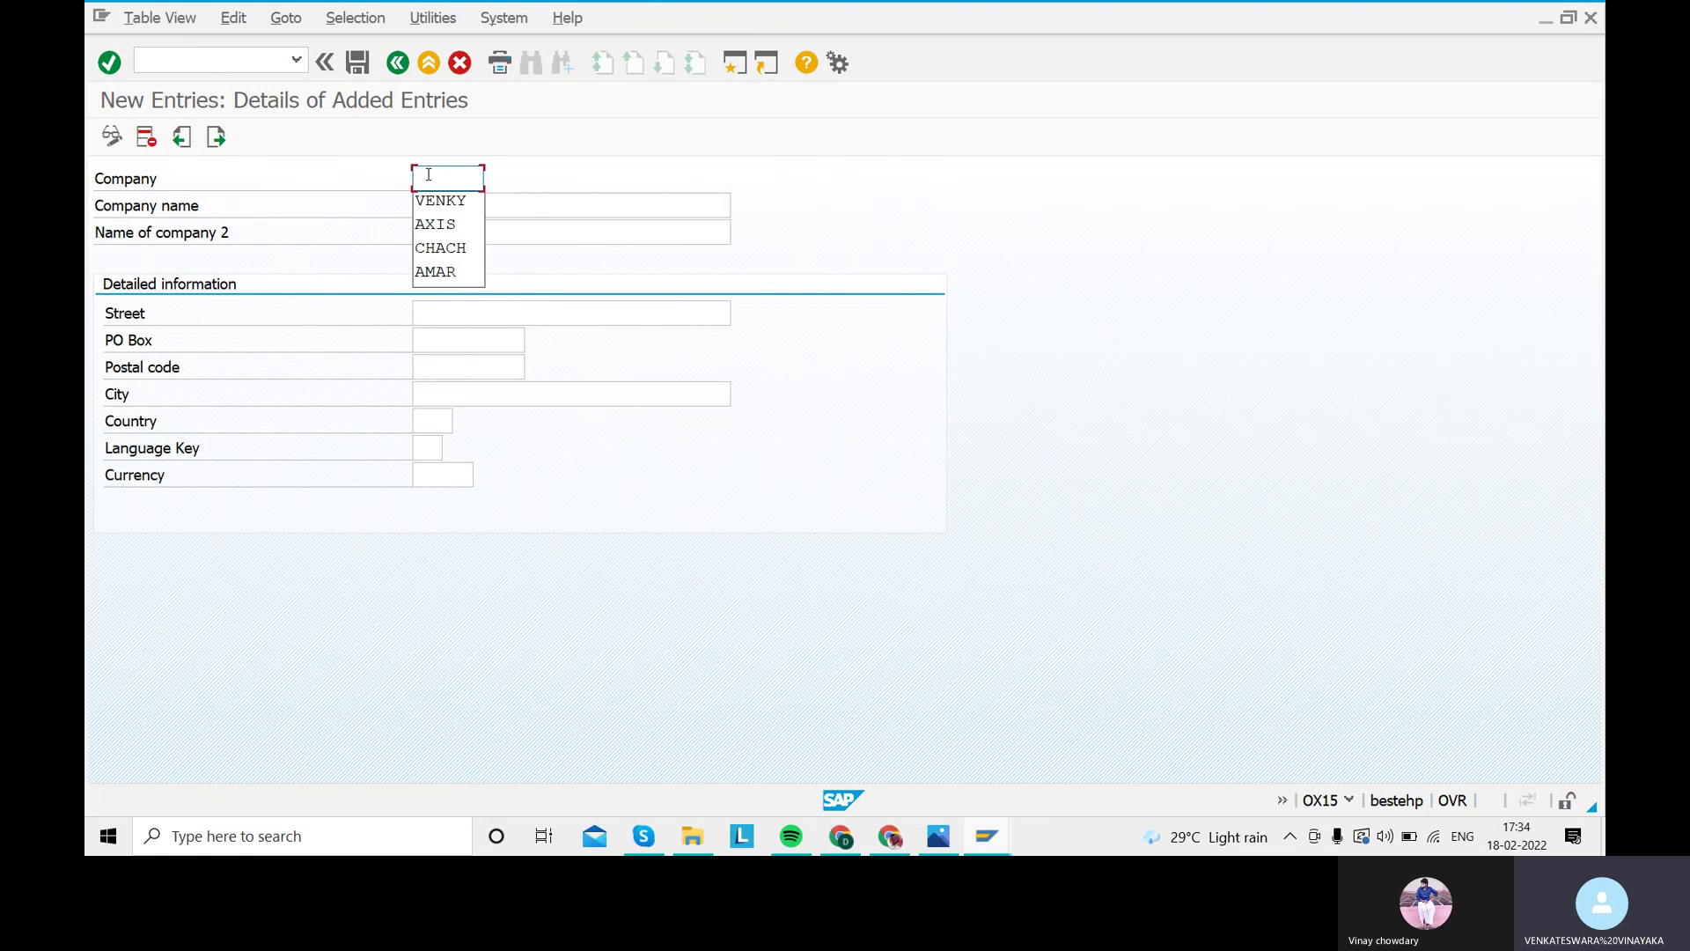
text(SARA)
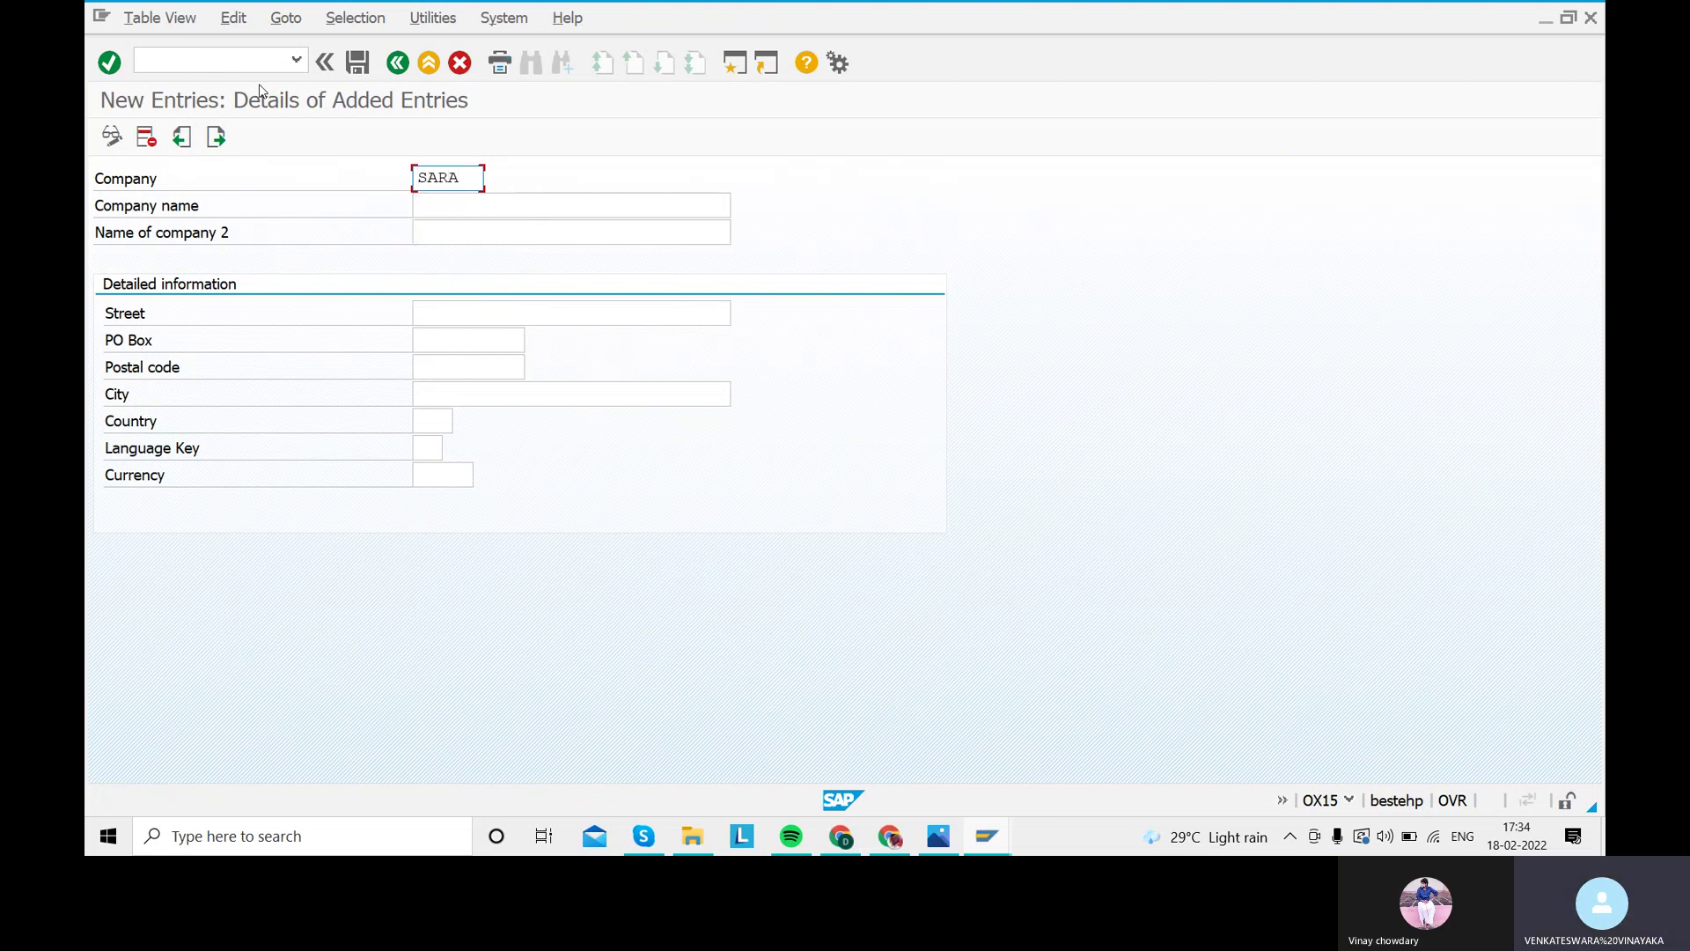
click(464, 207)
text(SA)
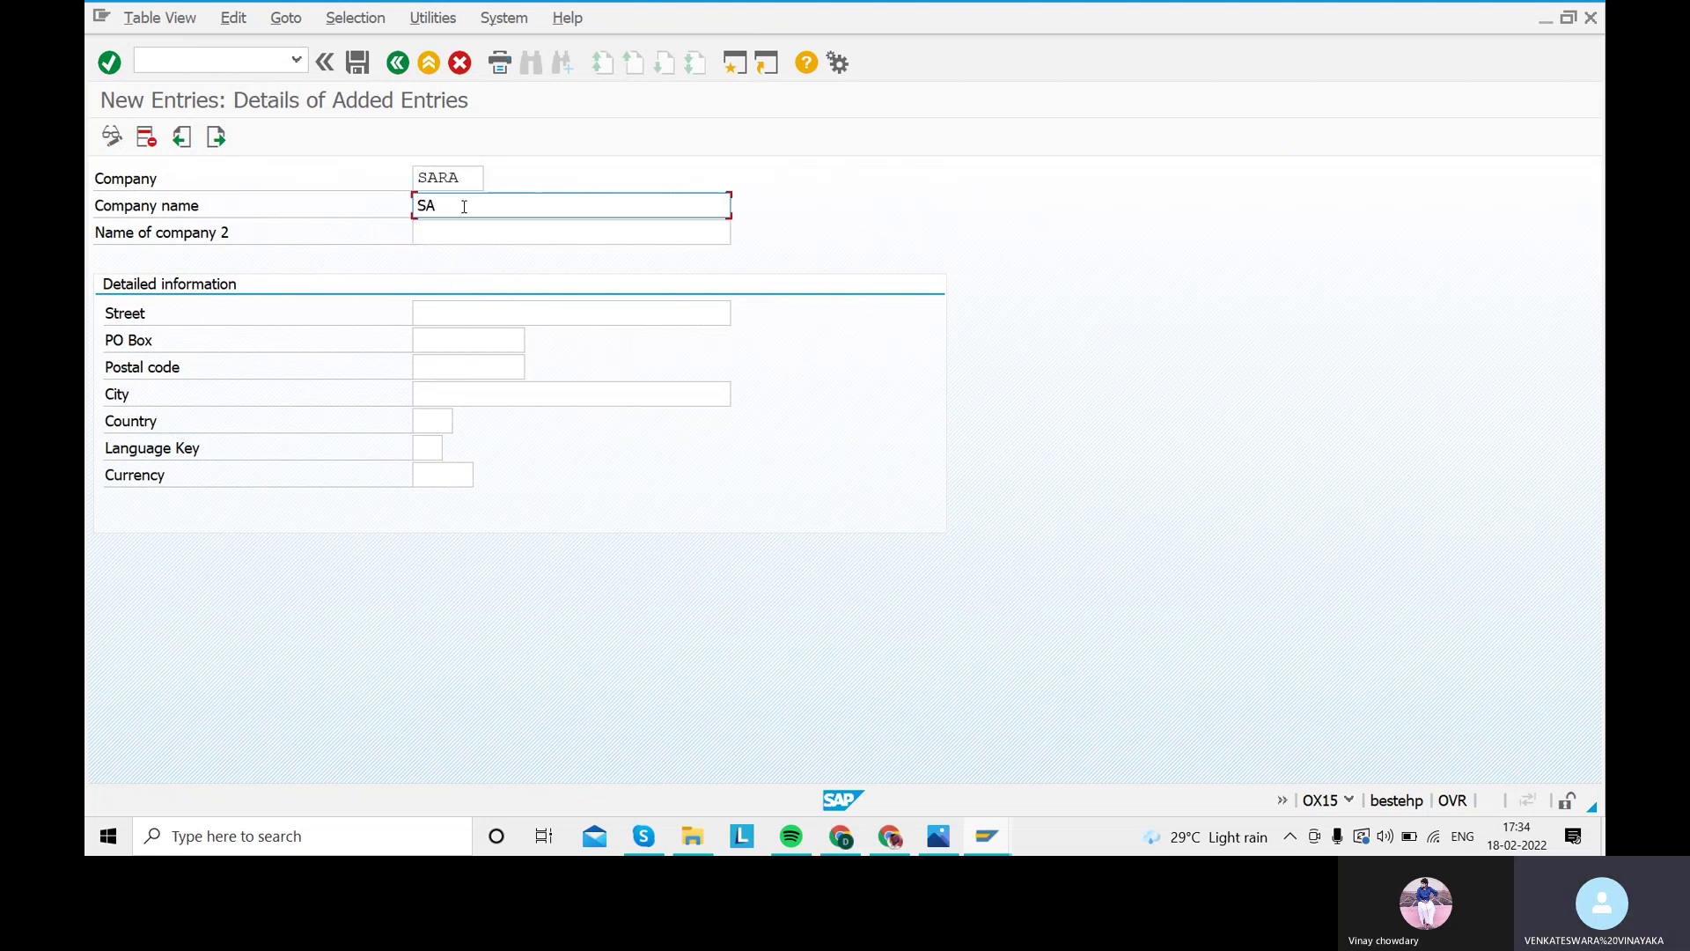
text(RA E)
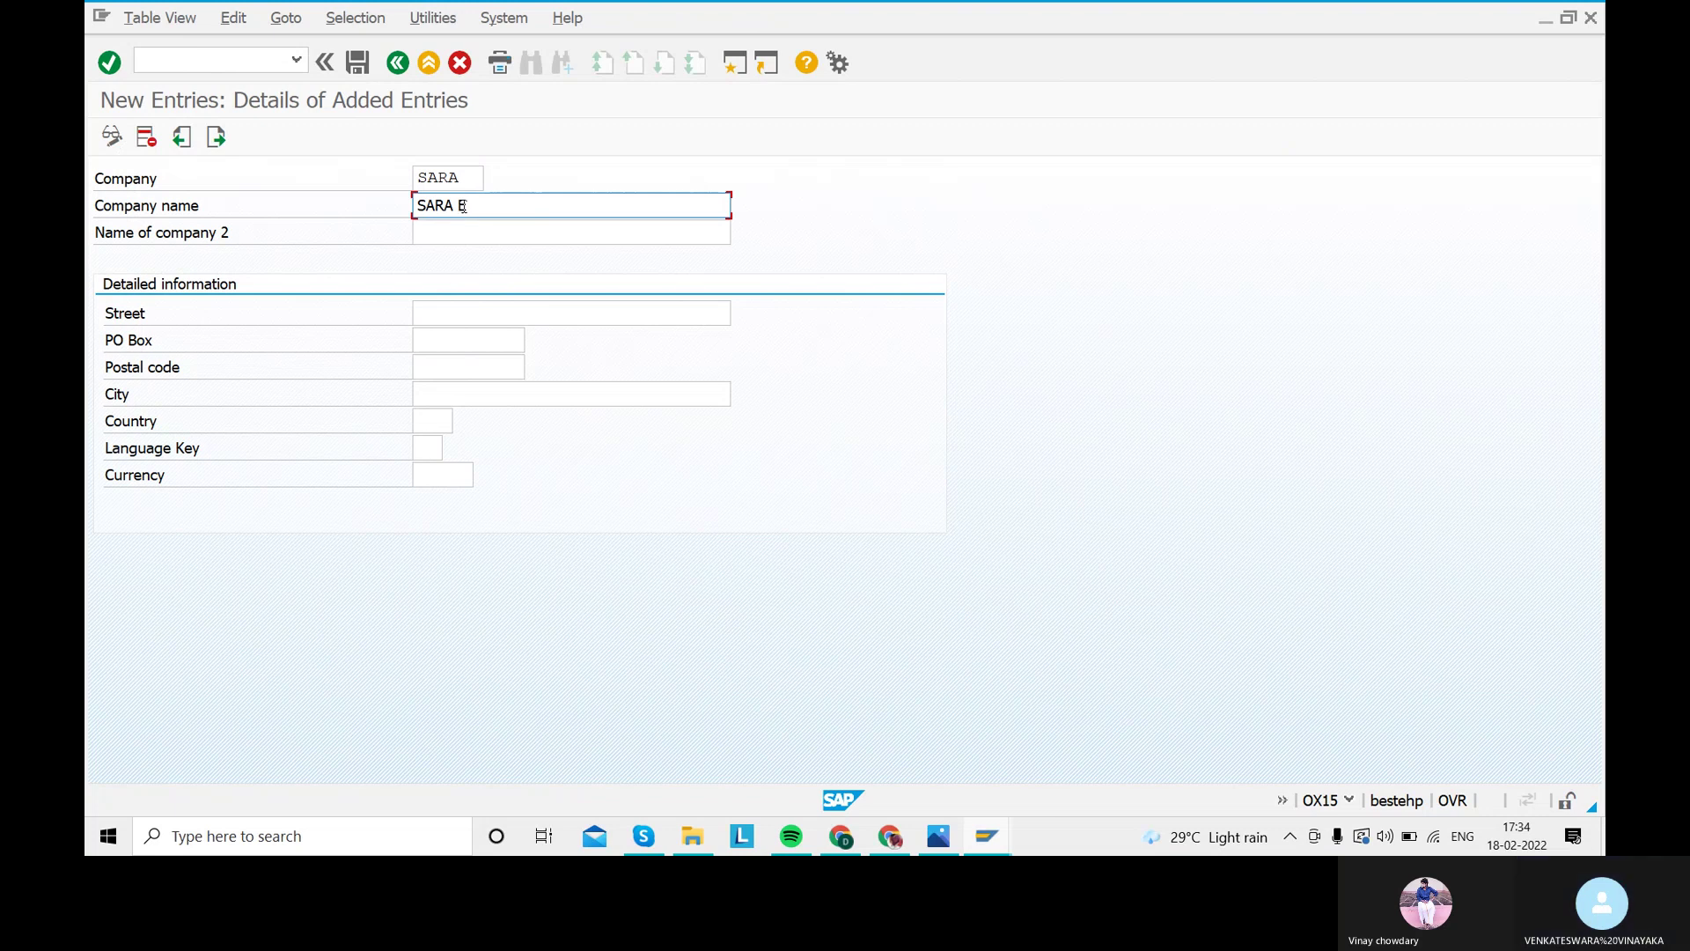
text(XPORTS A)
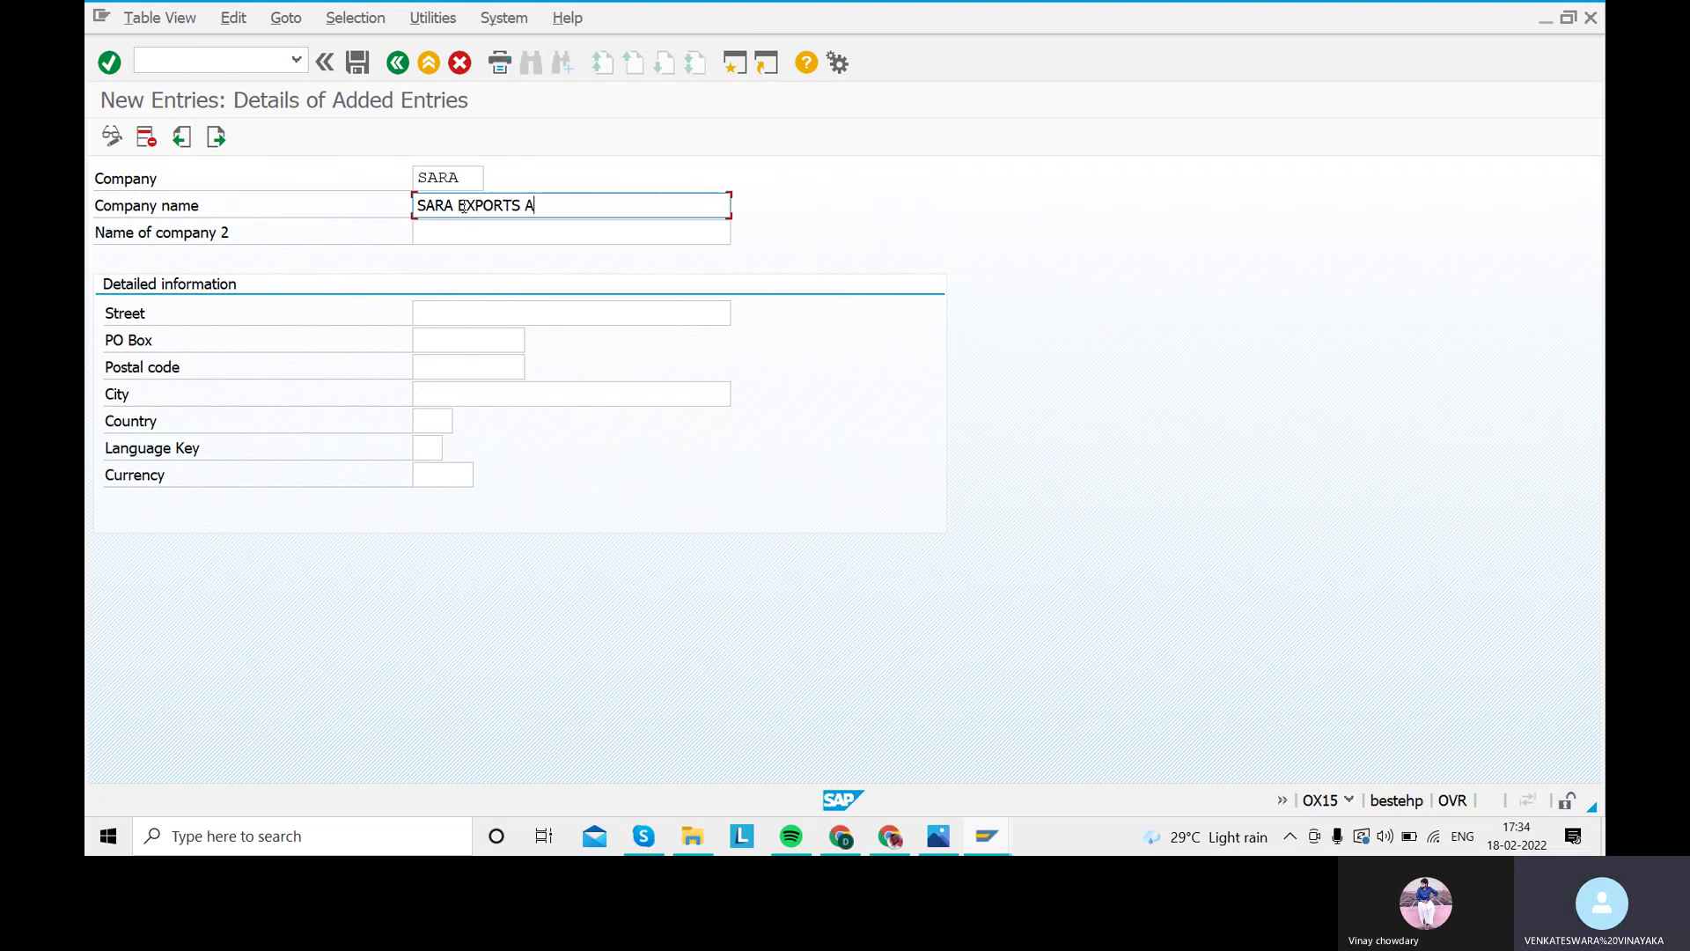
text(ND IMPORTS)
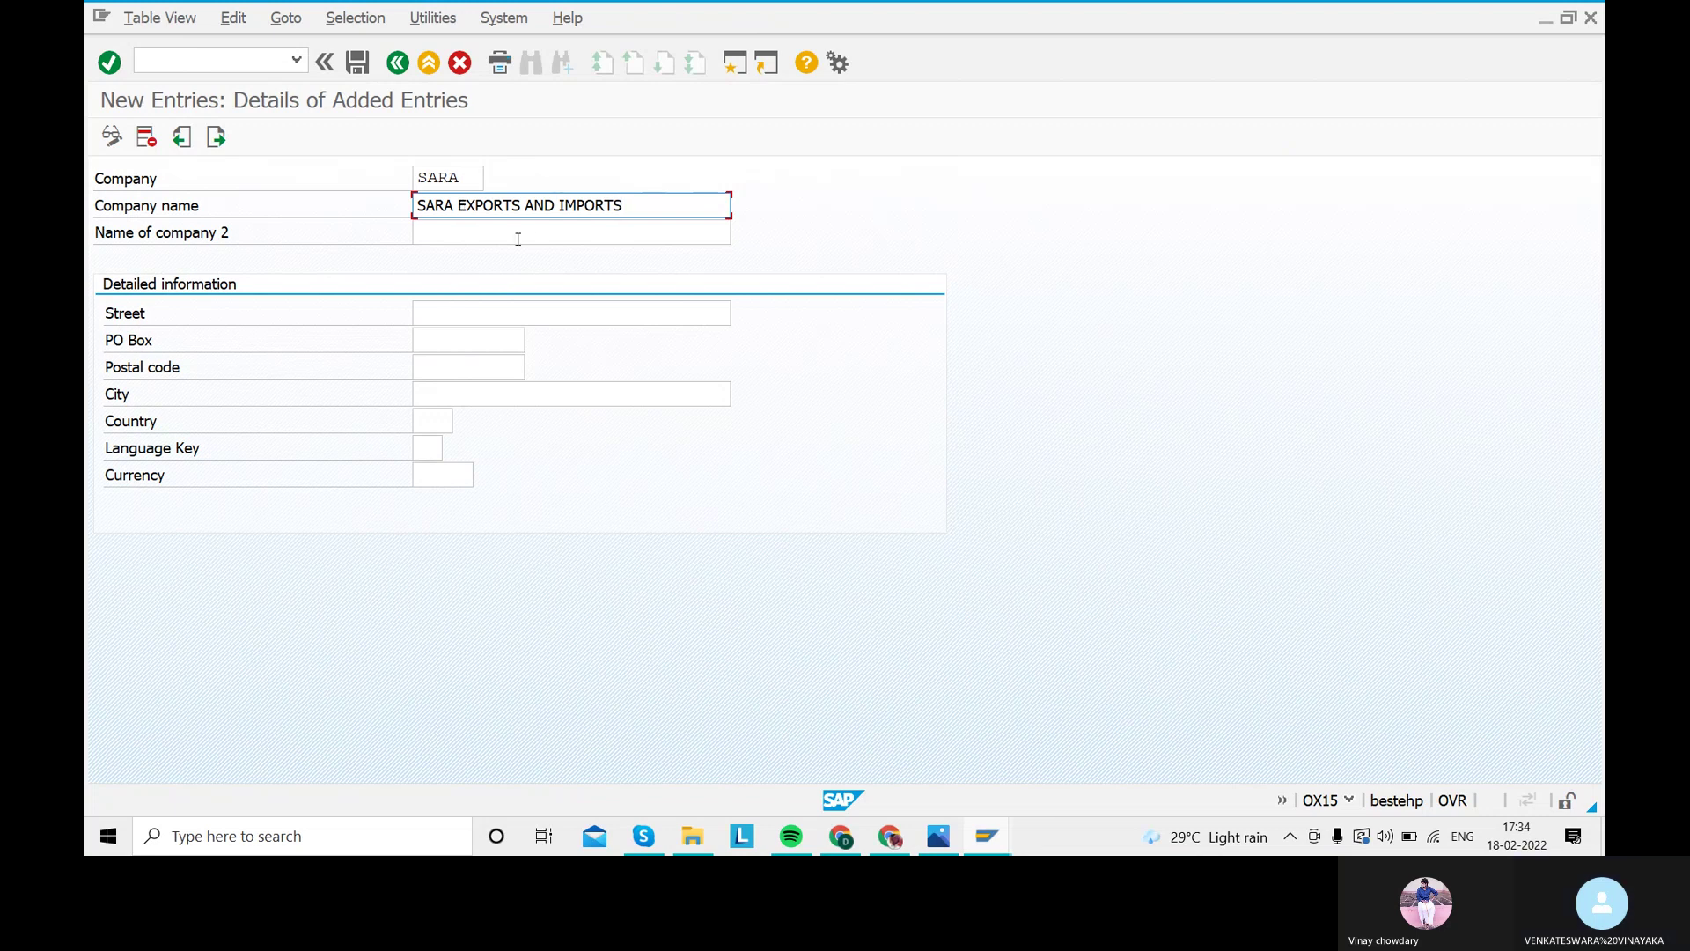
Fill in the second company name as SARA EXPORTS AND IMPORTS
click(468, 234)
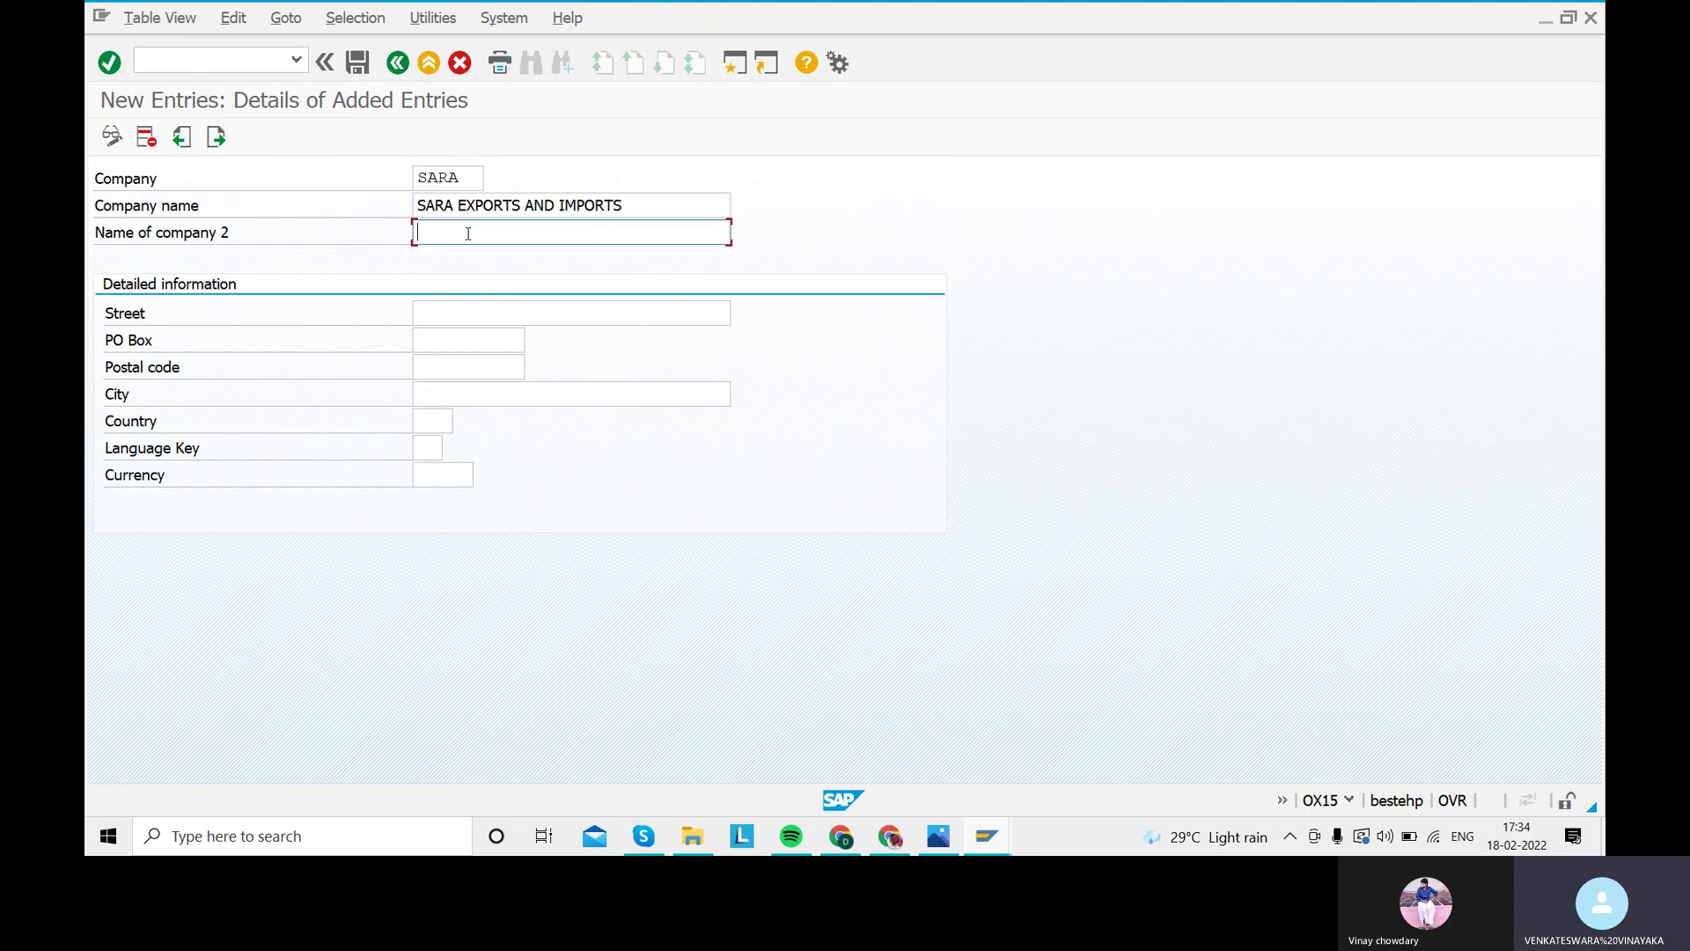
text(SARA EXPORTS)
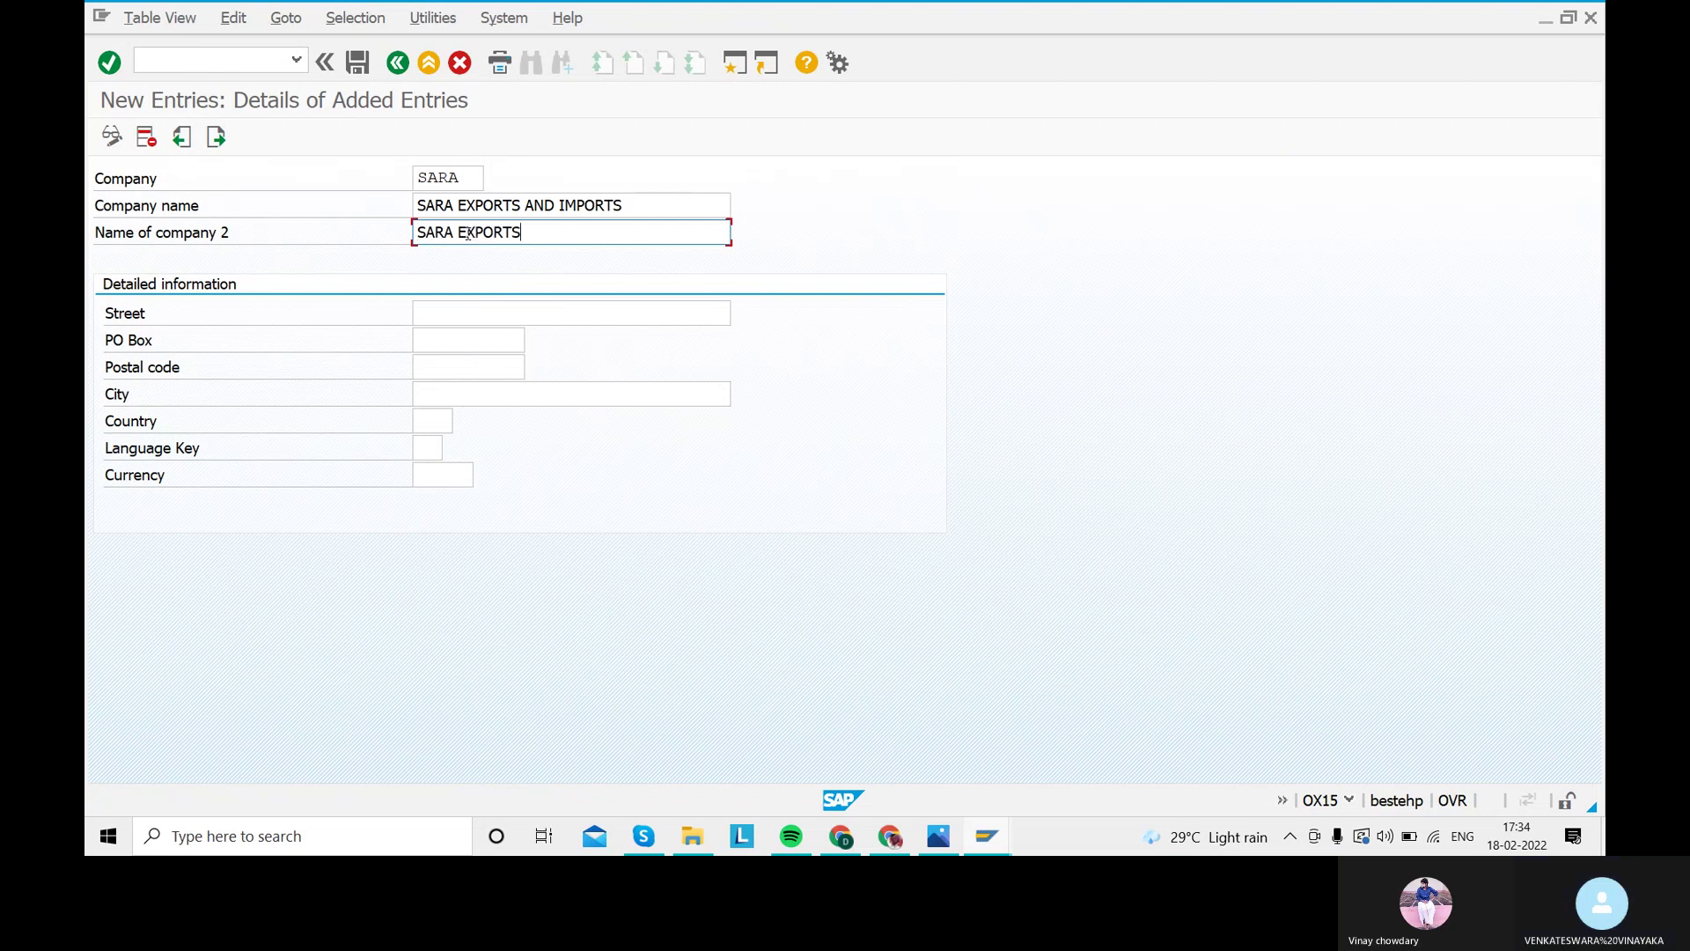
text( AND IMPO)
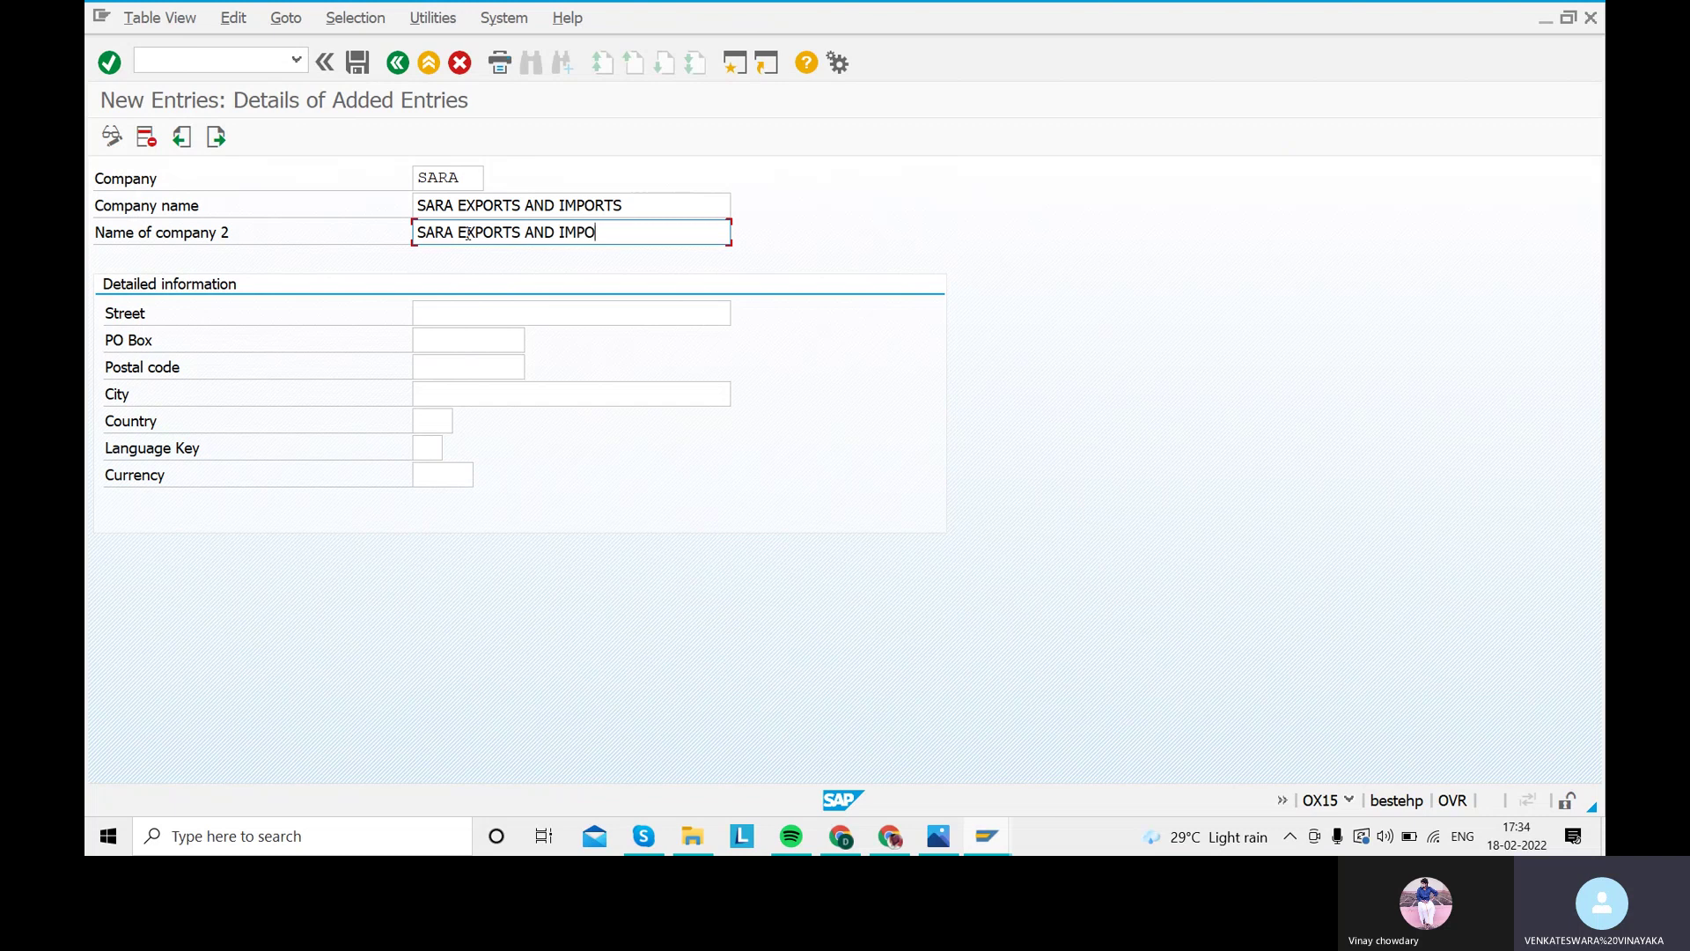
text(RTS)
Fill in the company's street and PO box in the detailed information
click(447, 311)
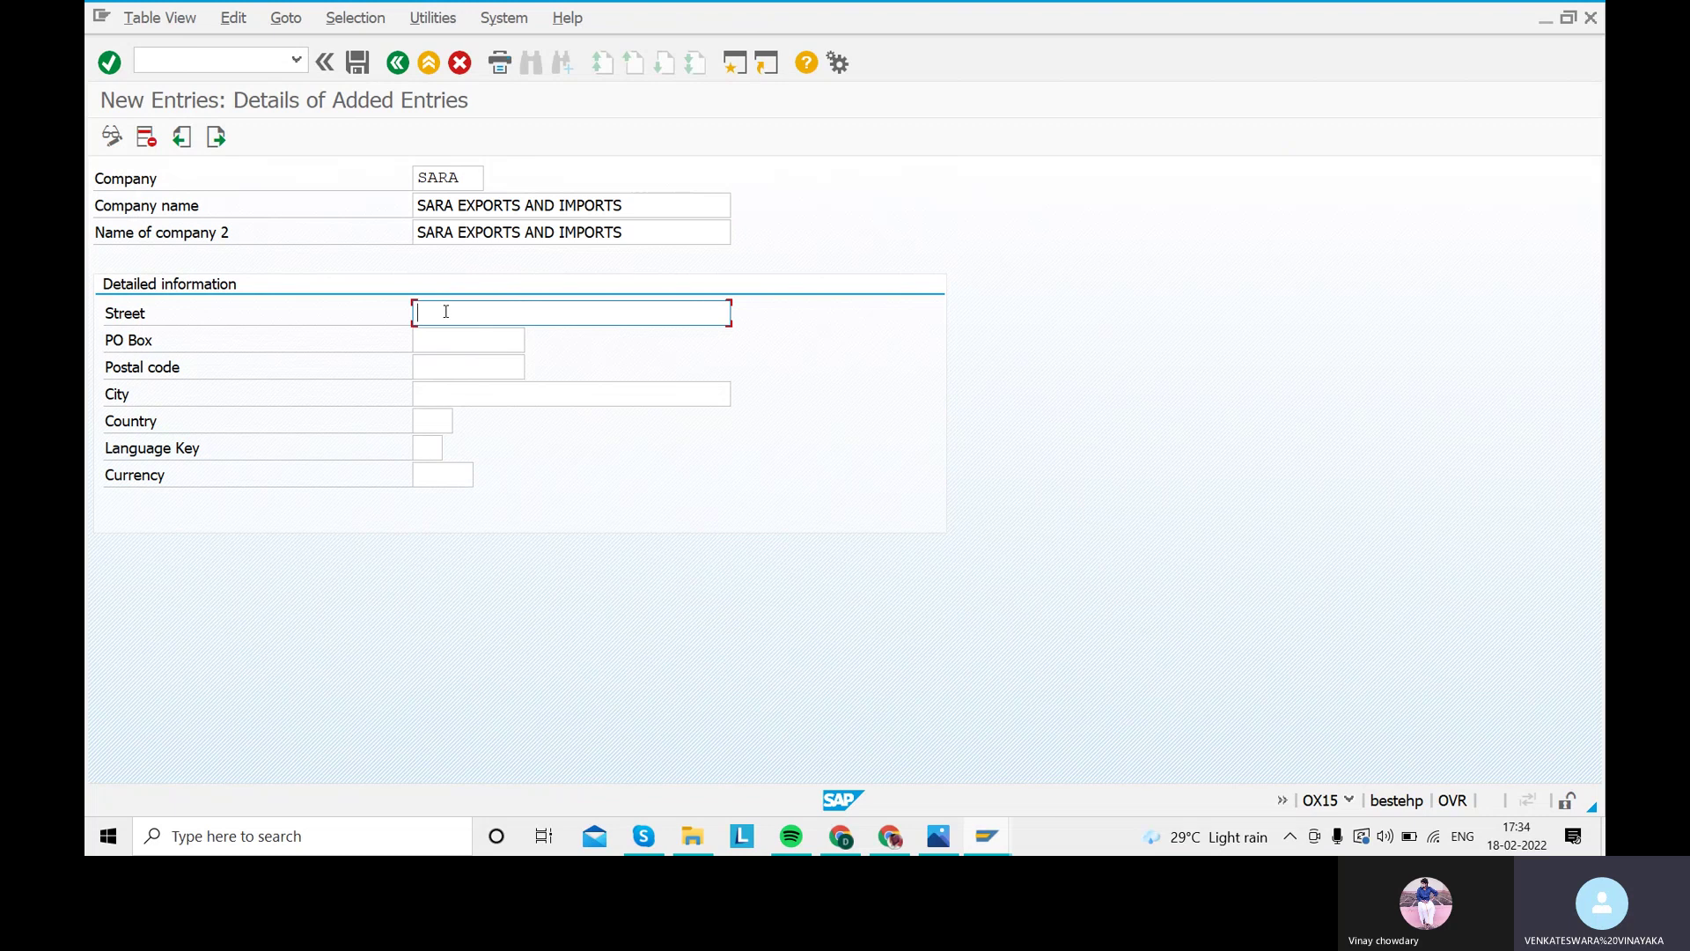
text(MODI S)
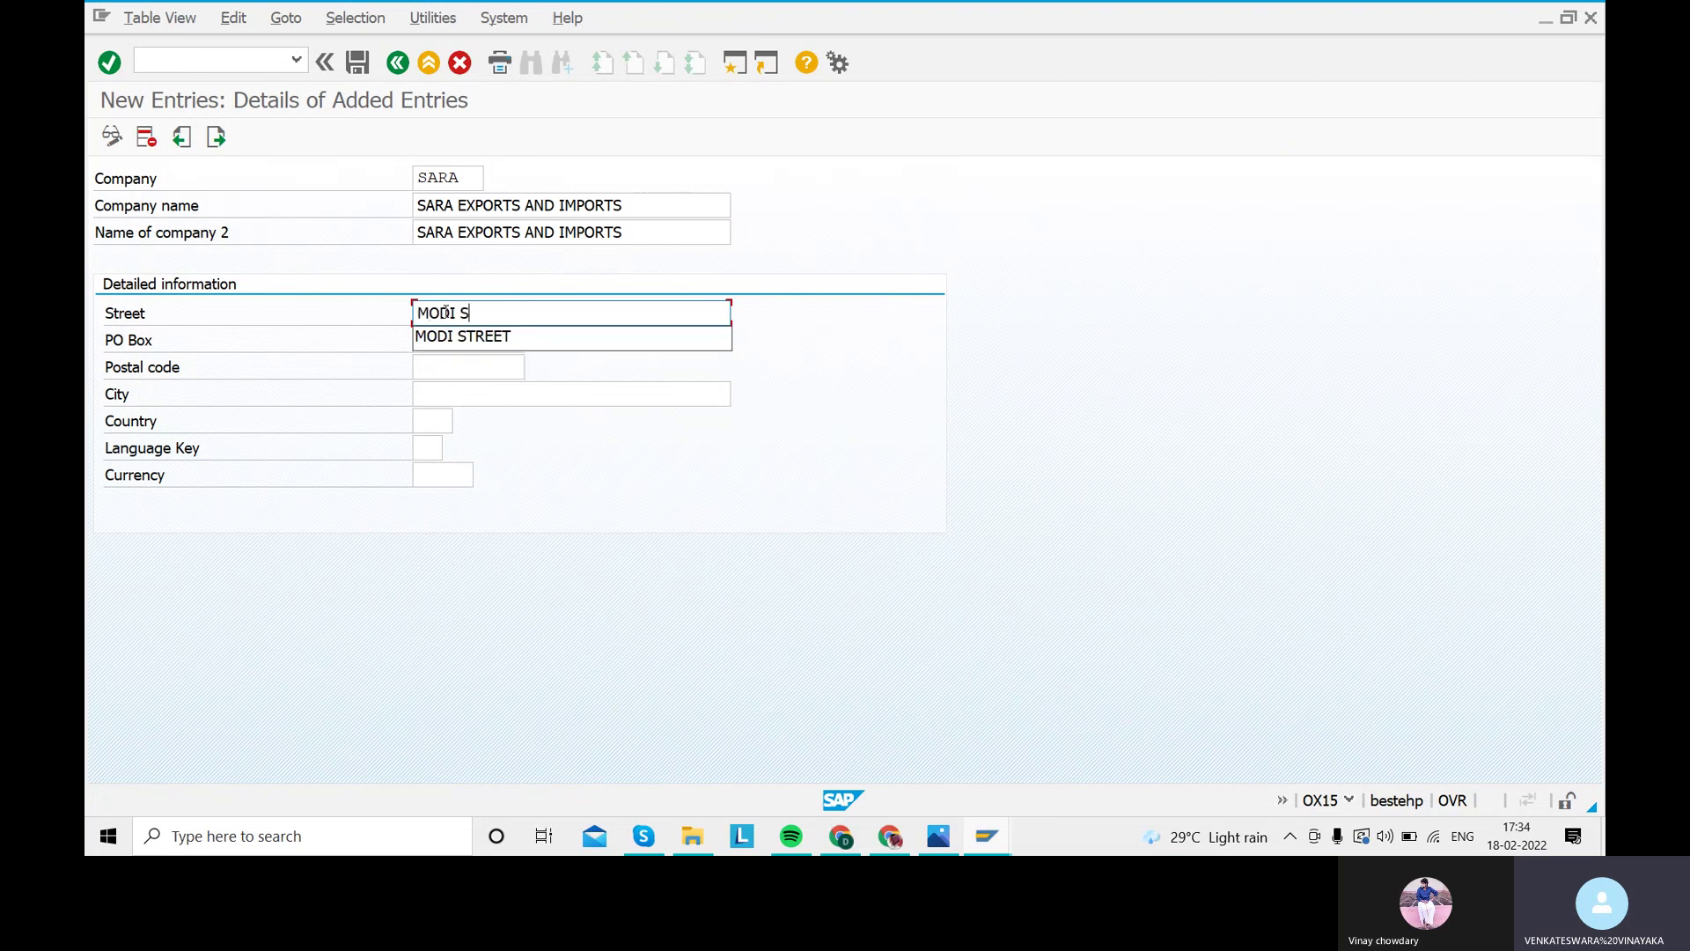
text(TREET)
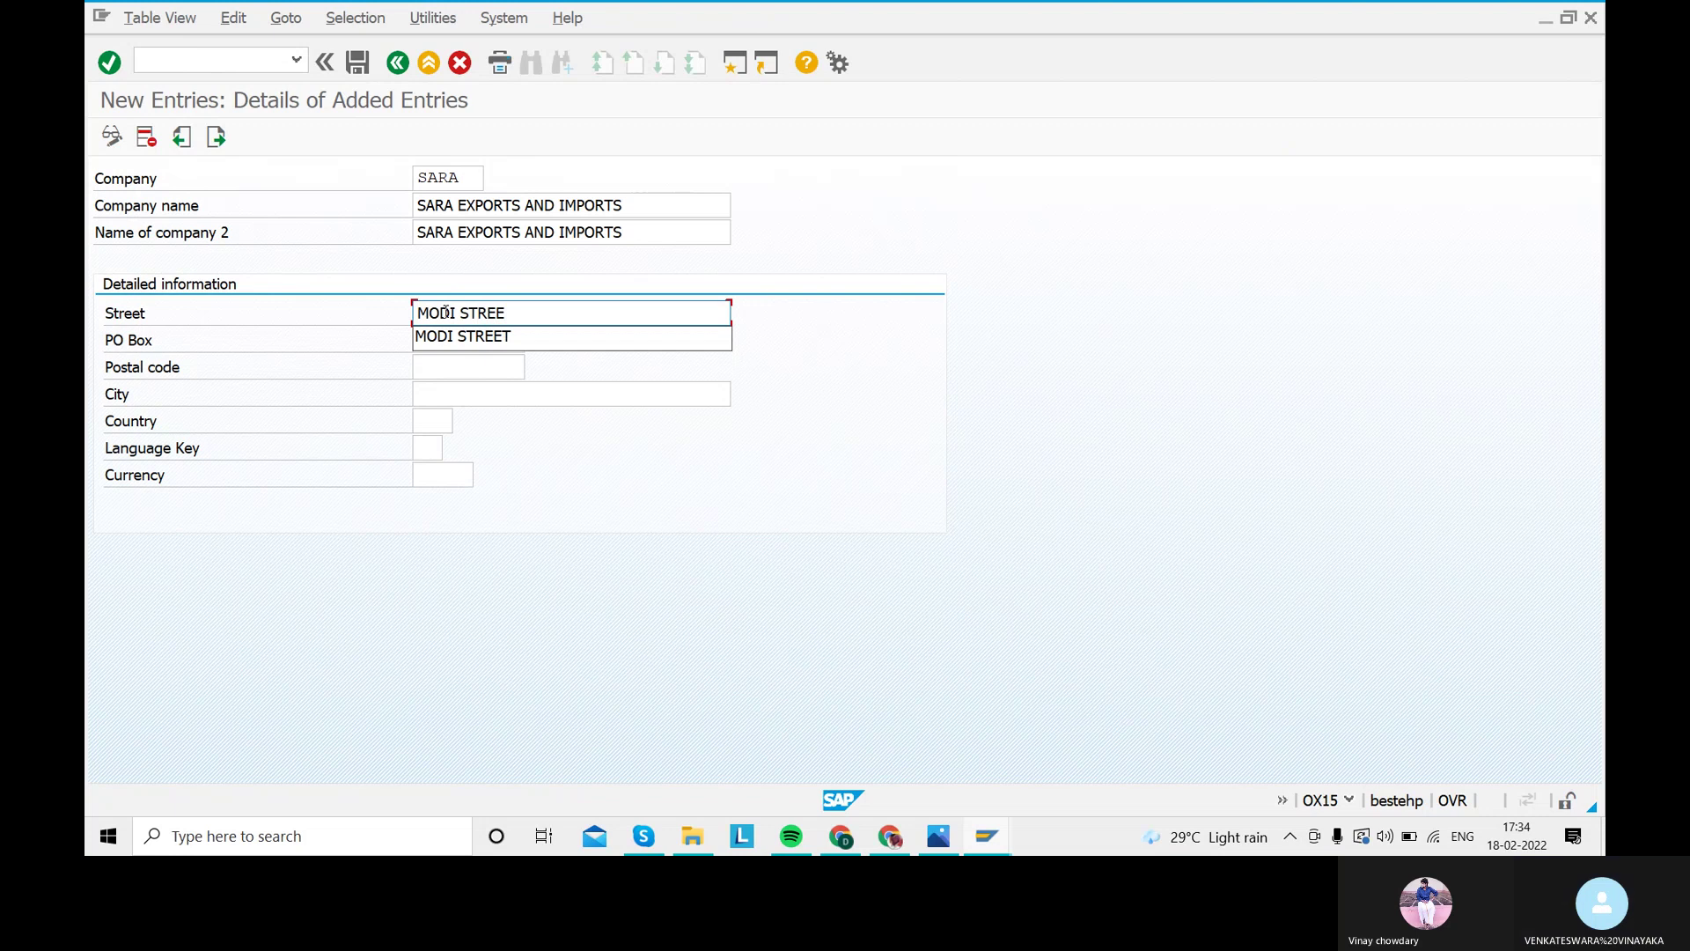
click(471, 335)
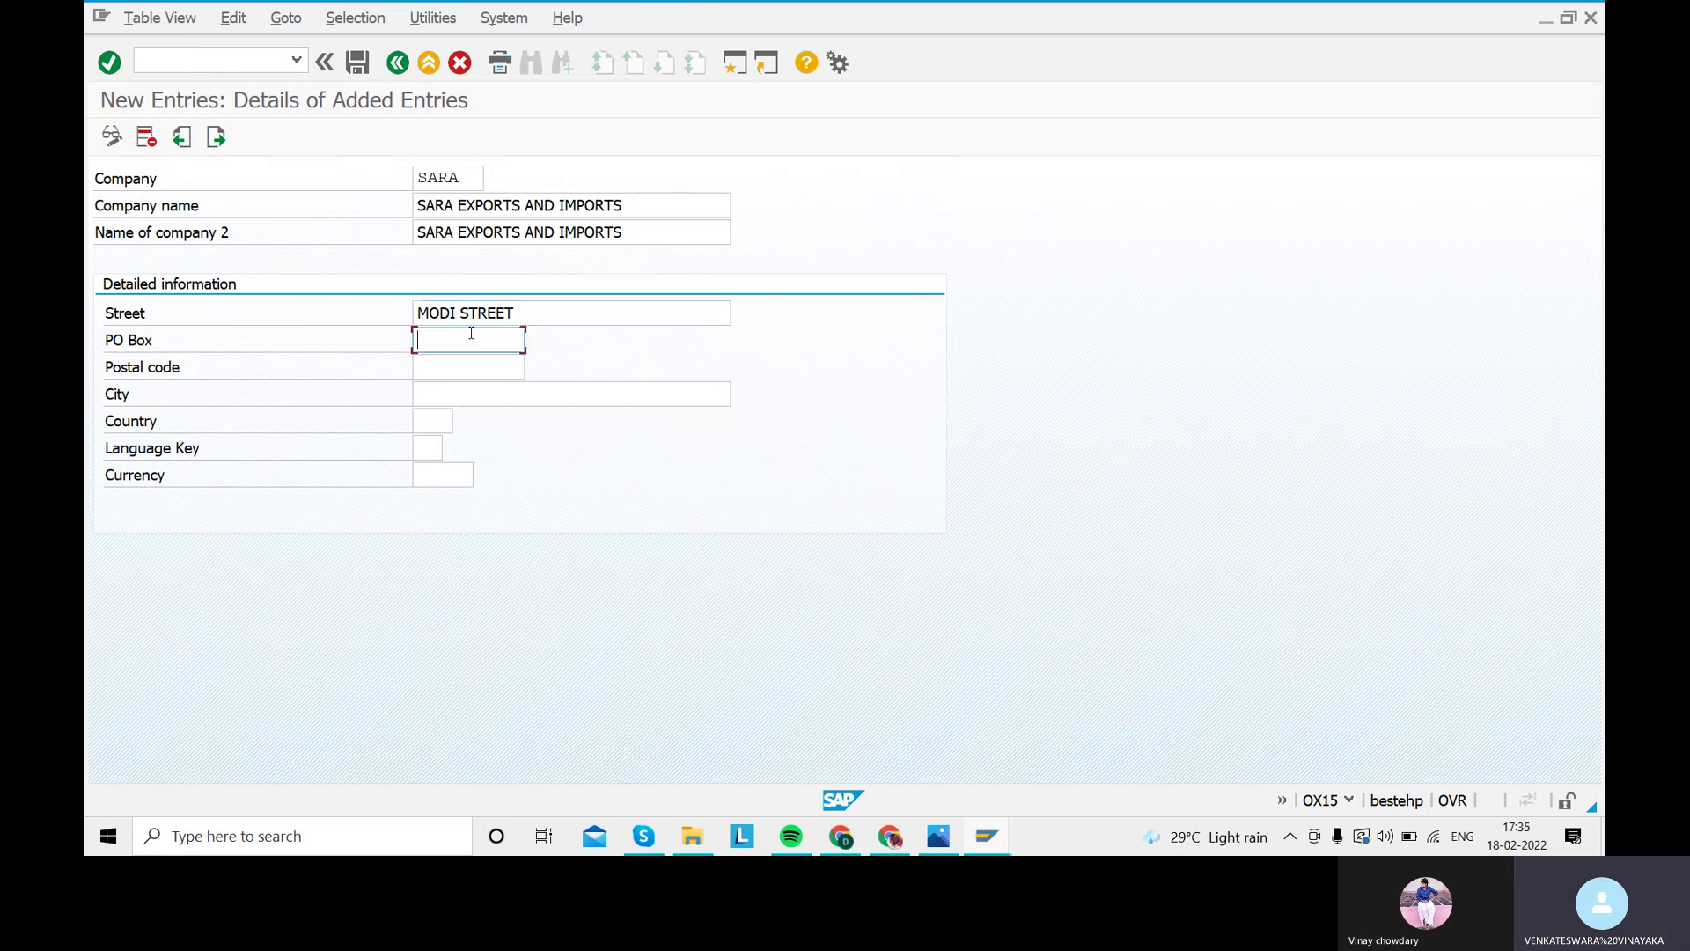
click(471, 334)
key(Down)
key(Tab)
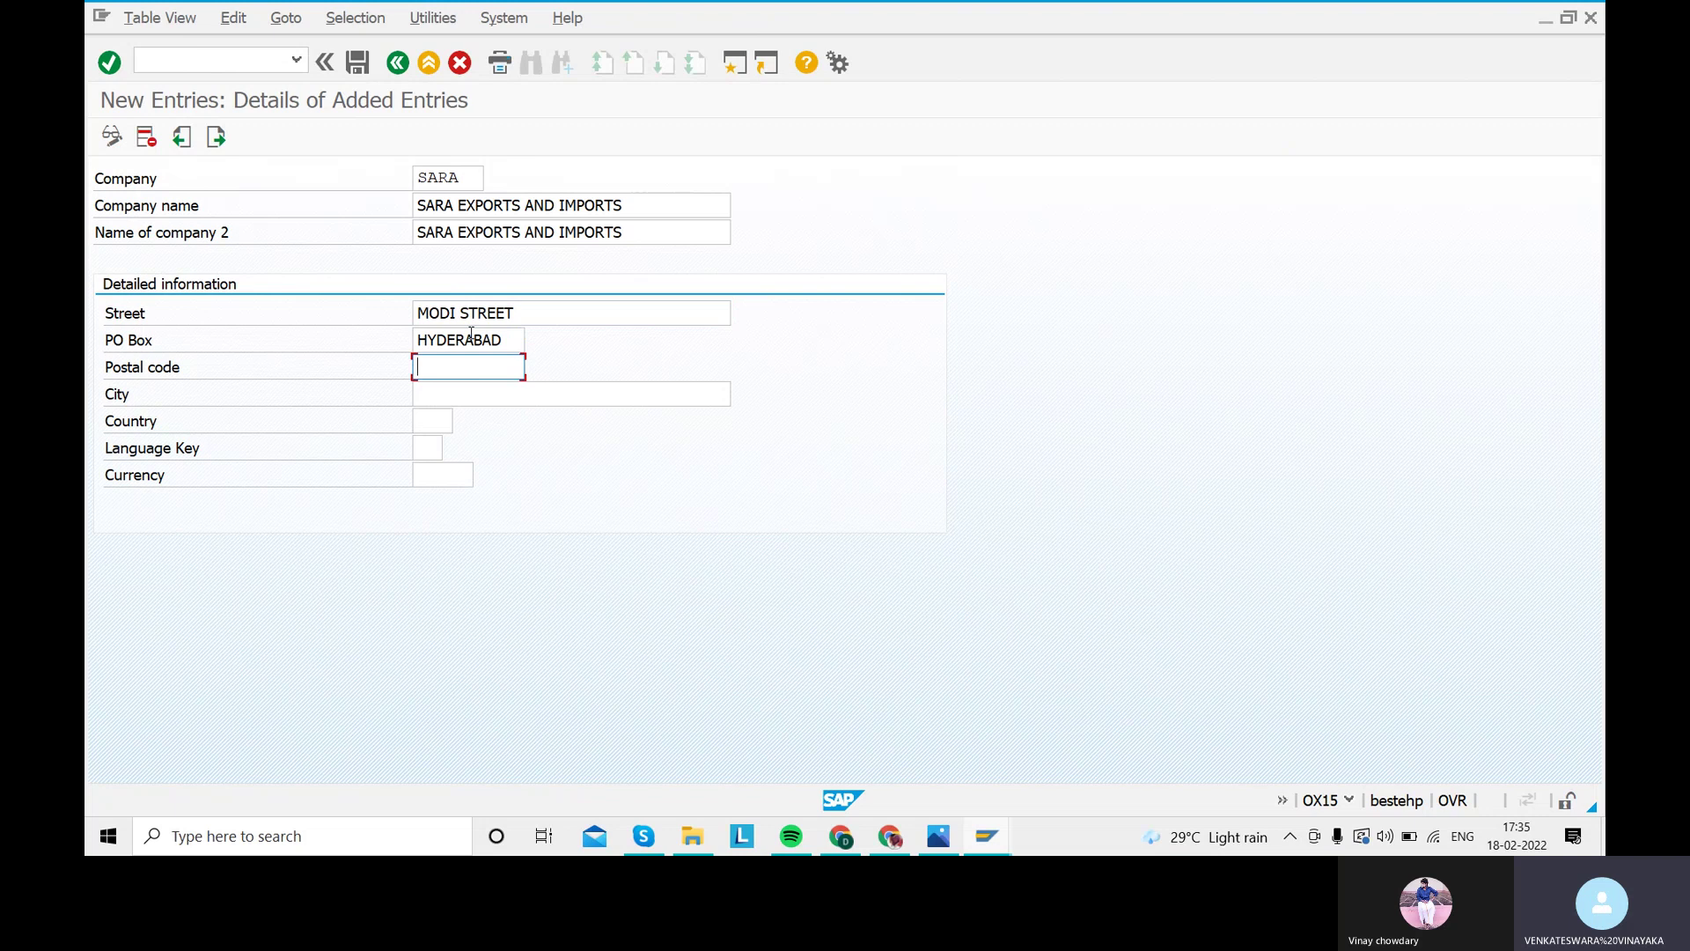
Fill in the company's postal code and city from the previously used entries
key(BackSpace)
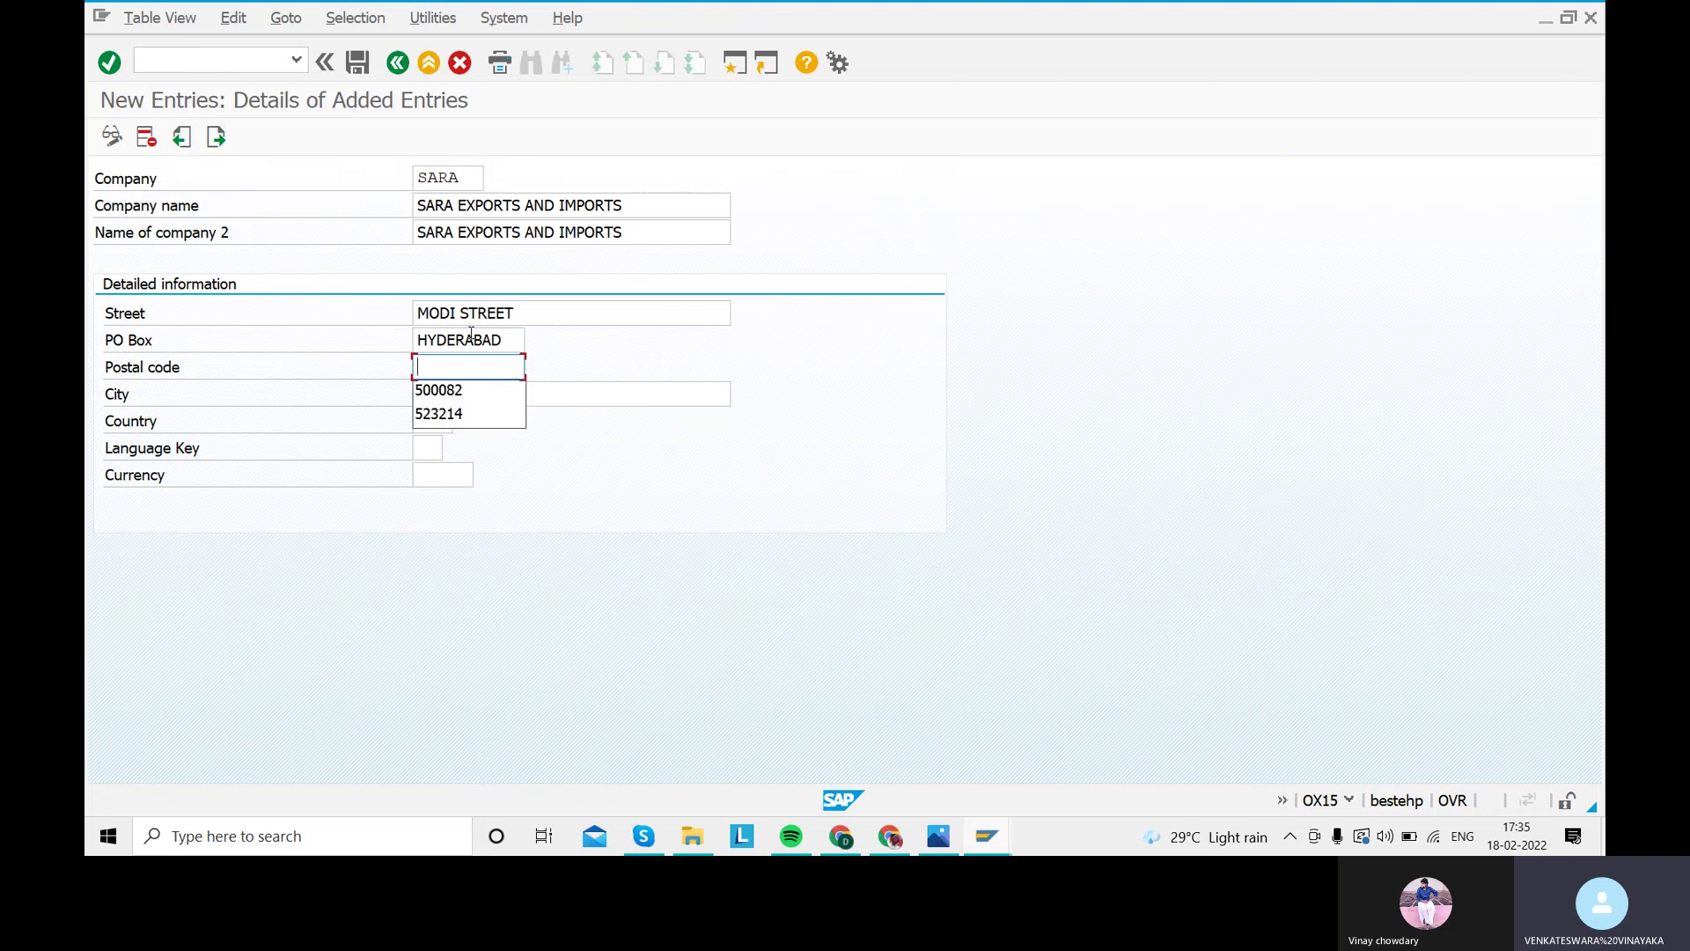
key(Down)
key(Tab)
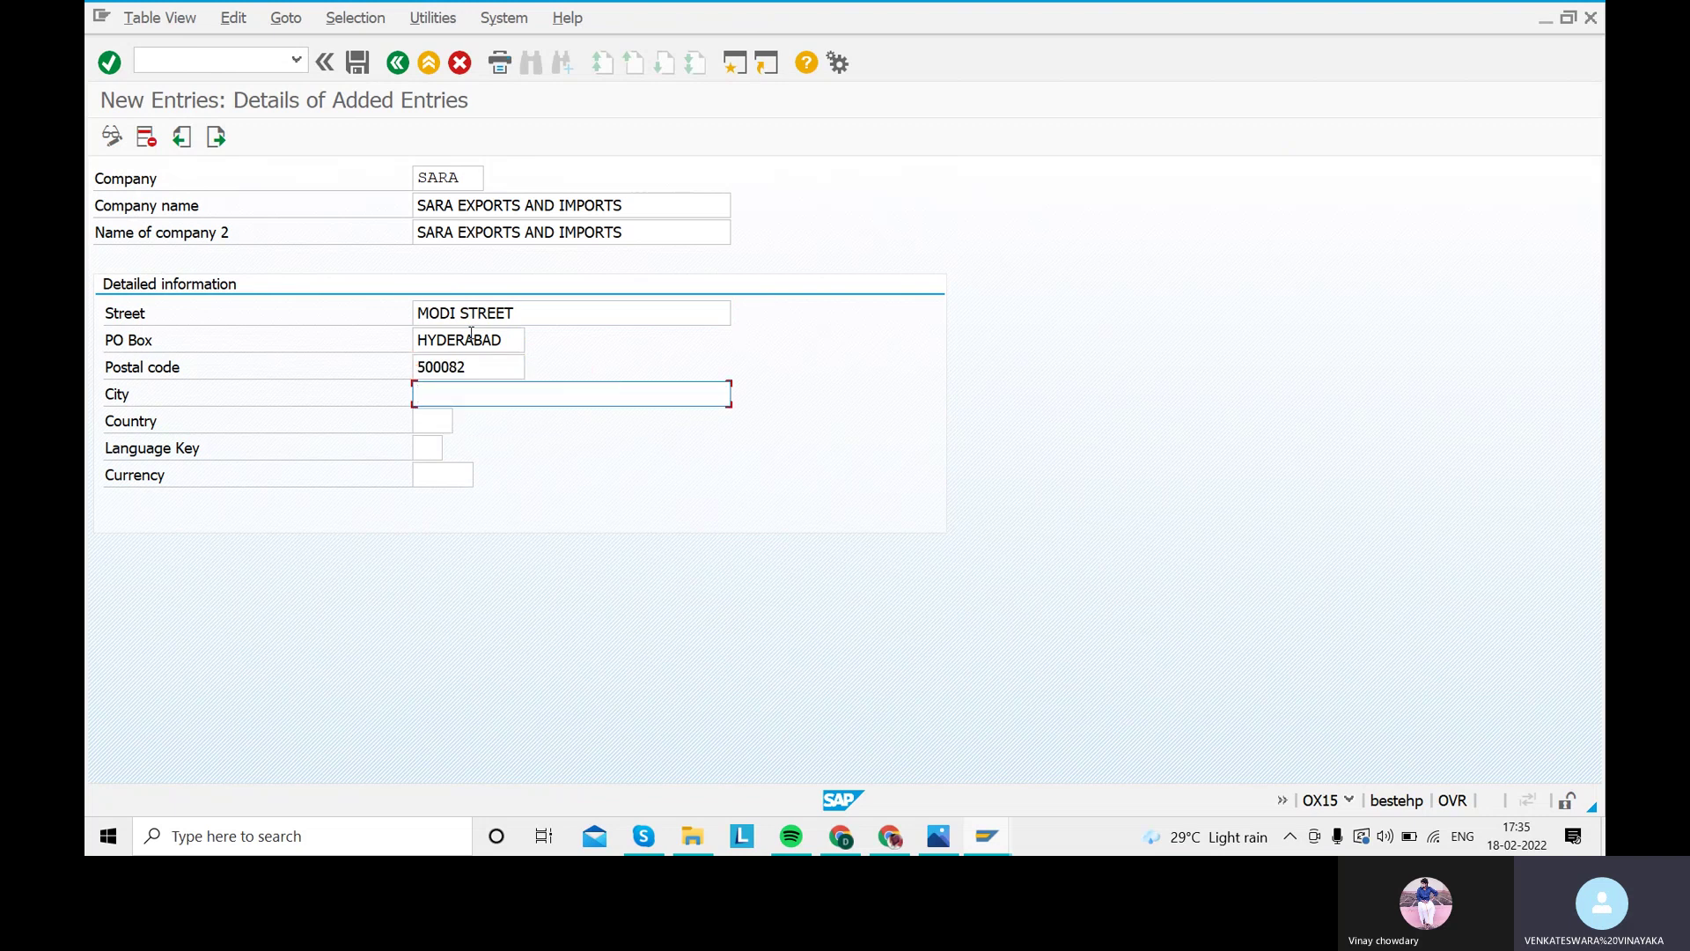
key(BackSpace)
key(Down)
key(Tab)
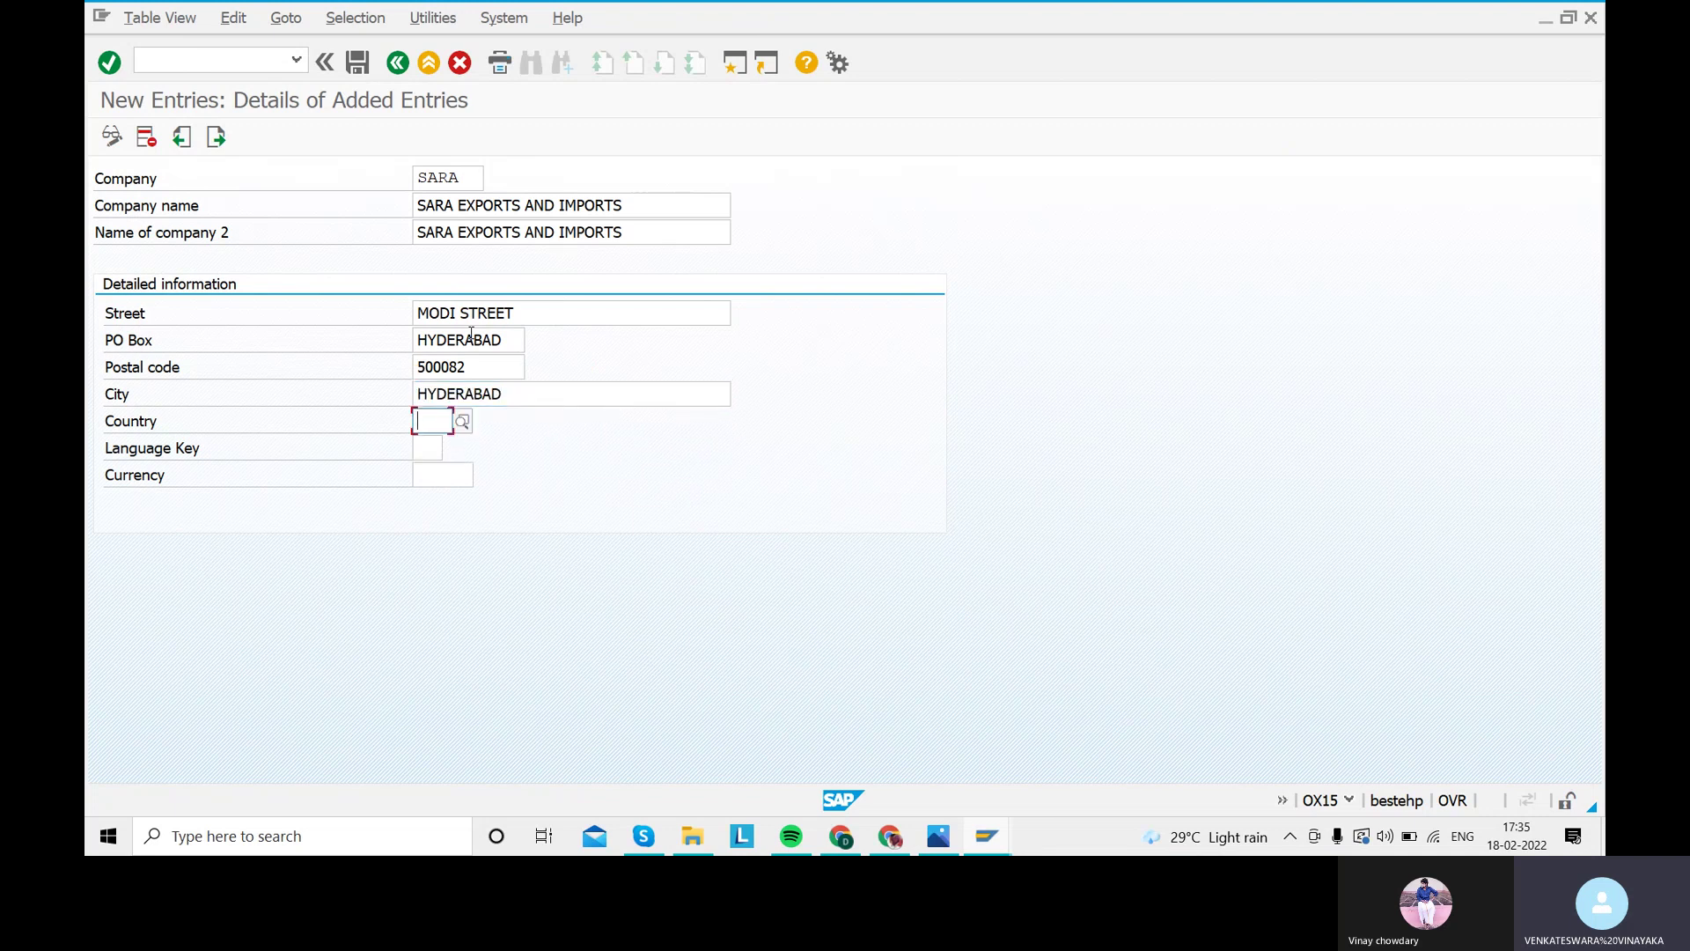
Set the company's country to IN by finding INDIA in the list of possible countries
click(467, 417)
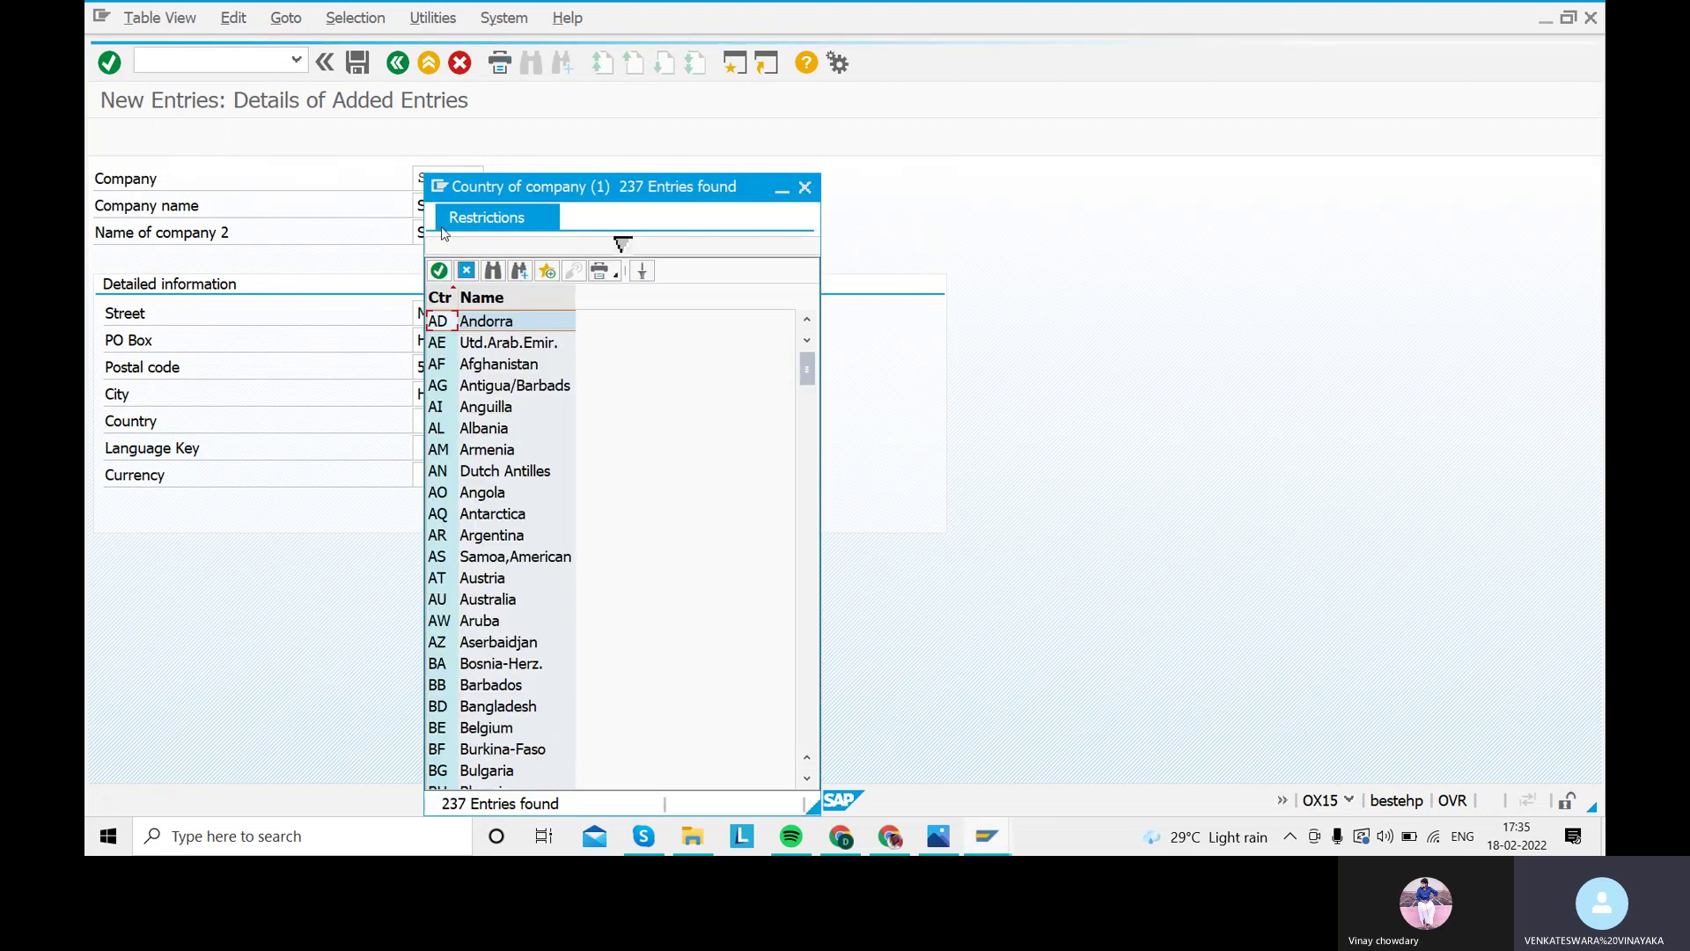
click(492, 272)
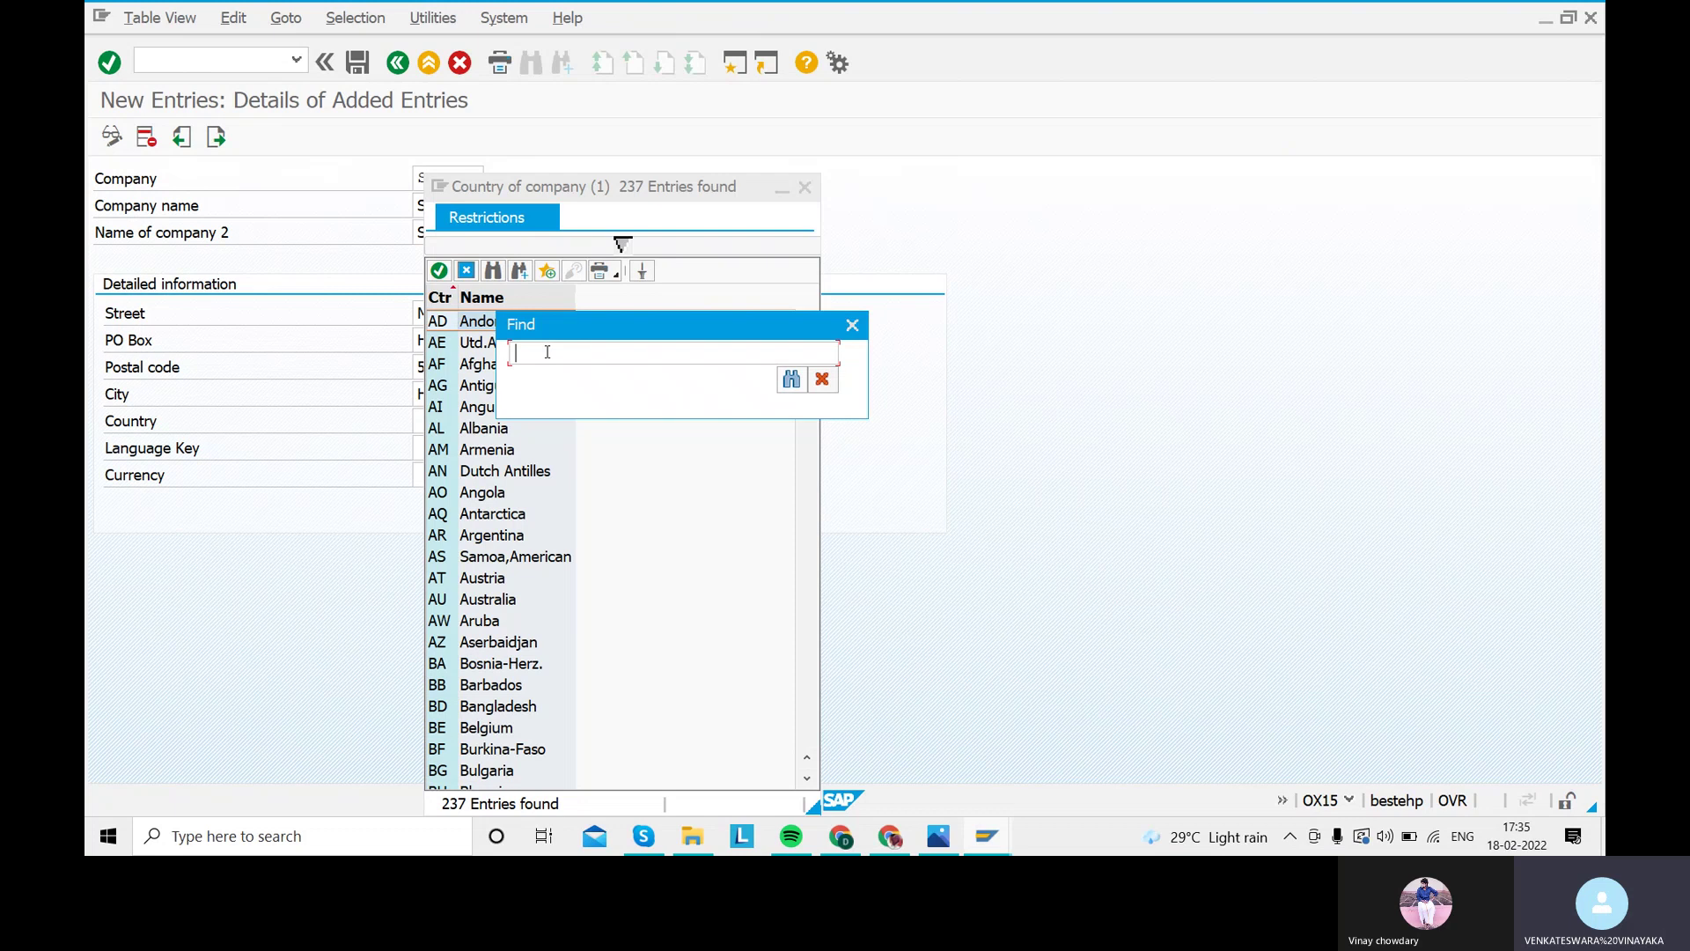
text(INDIA)
key(Return)
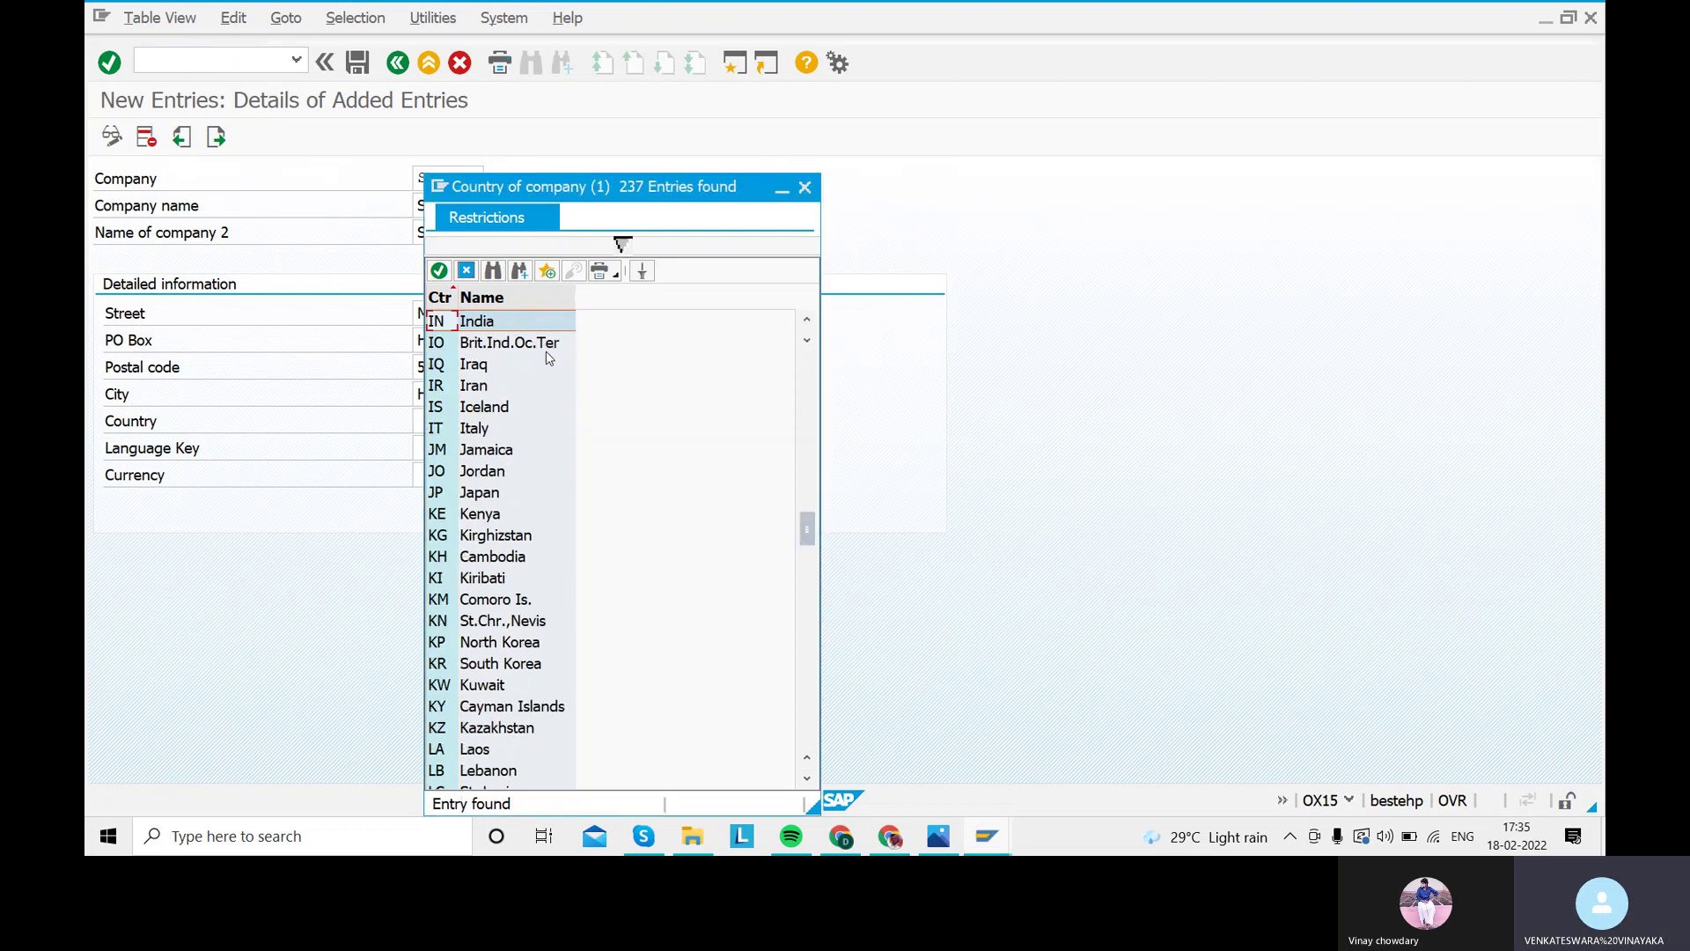
double_click(490, 328)
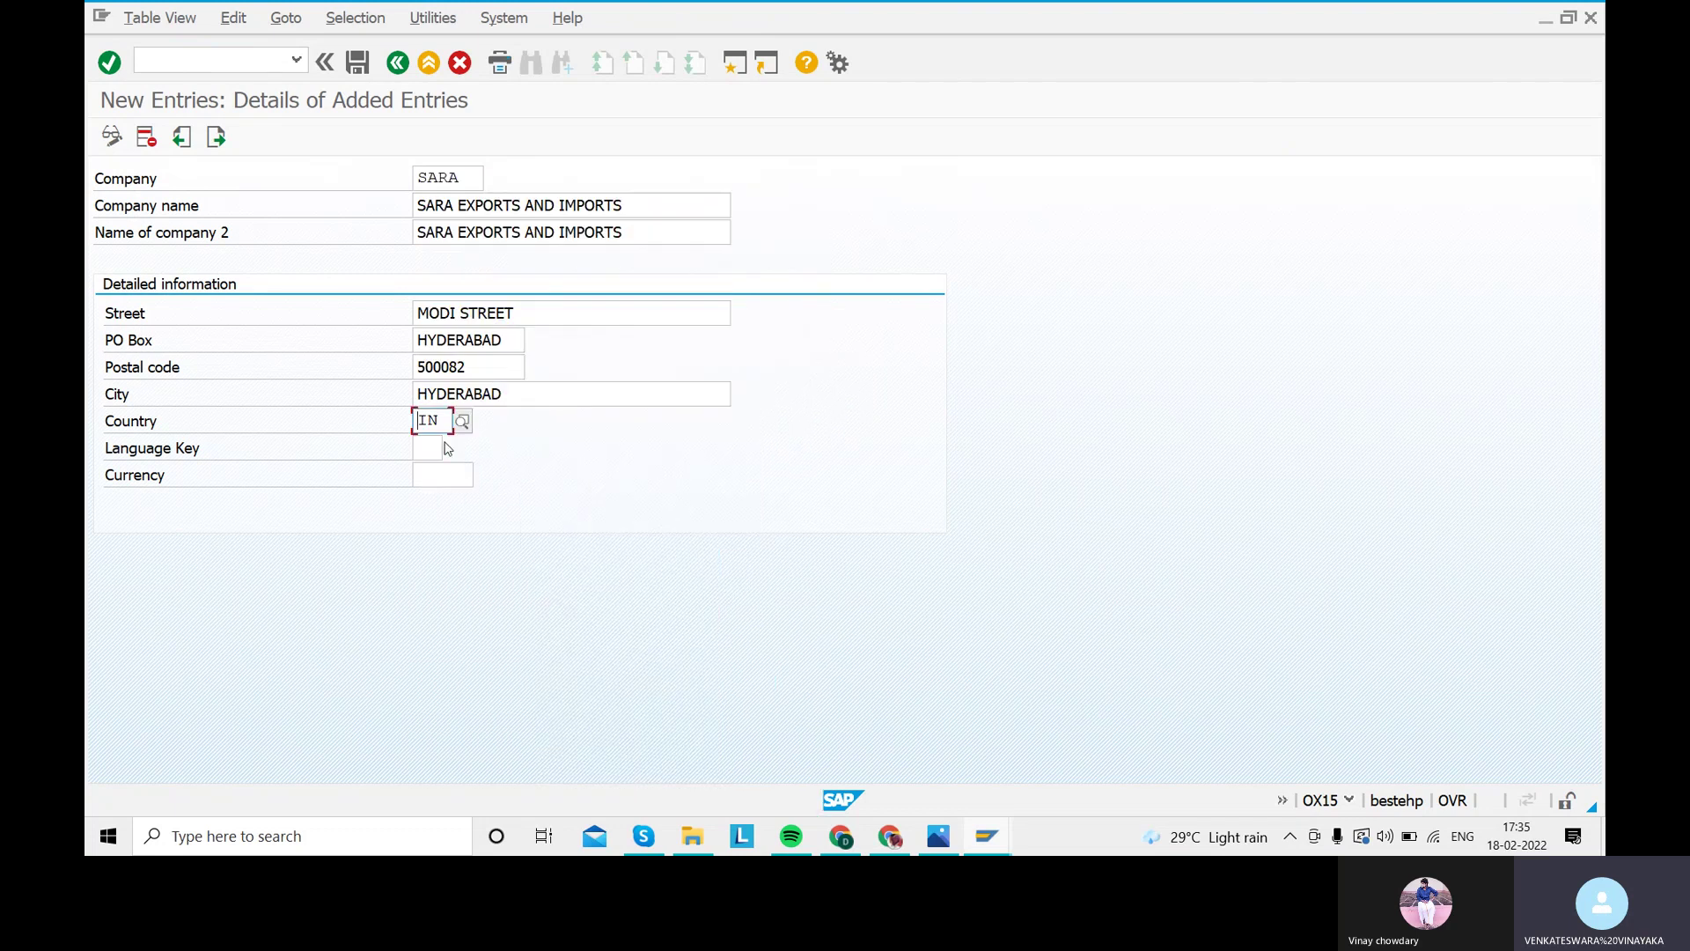
Set the company's language key to EN by finding English in the list of possible languages
click(433, 454)
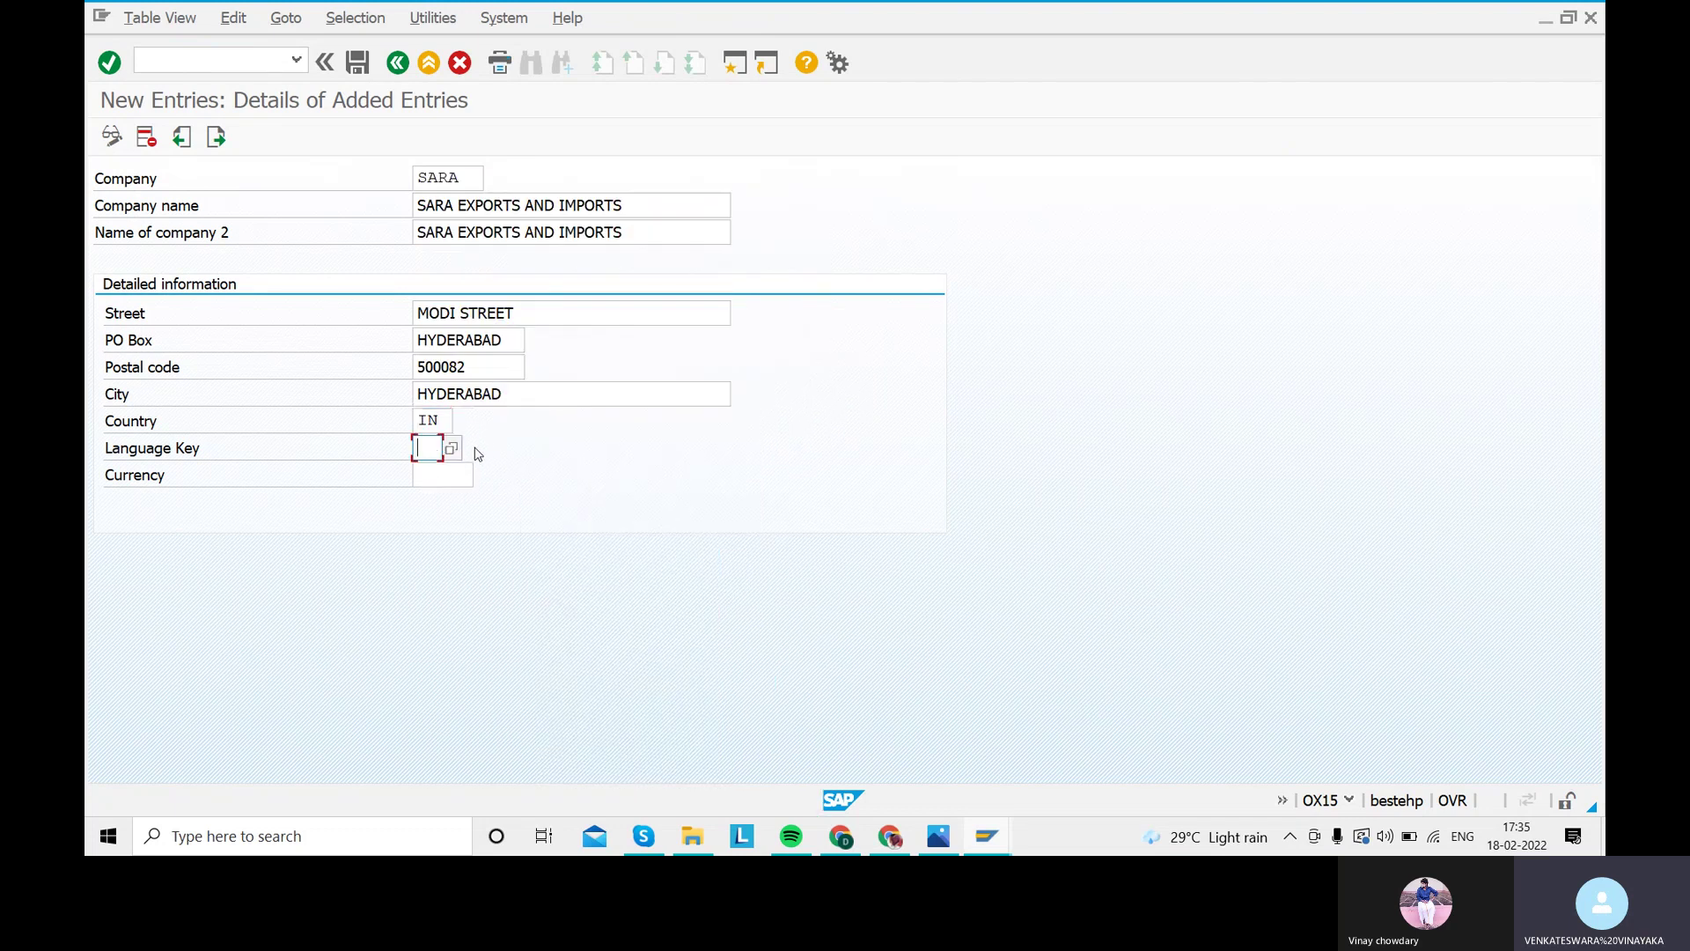
click(456, 449)
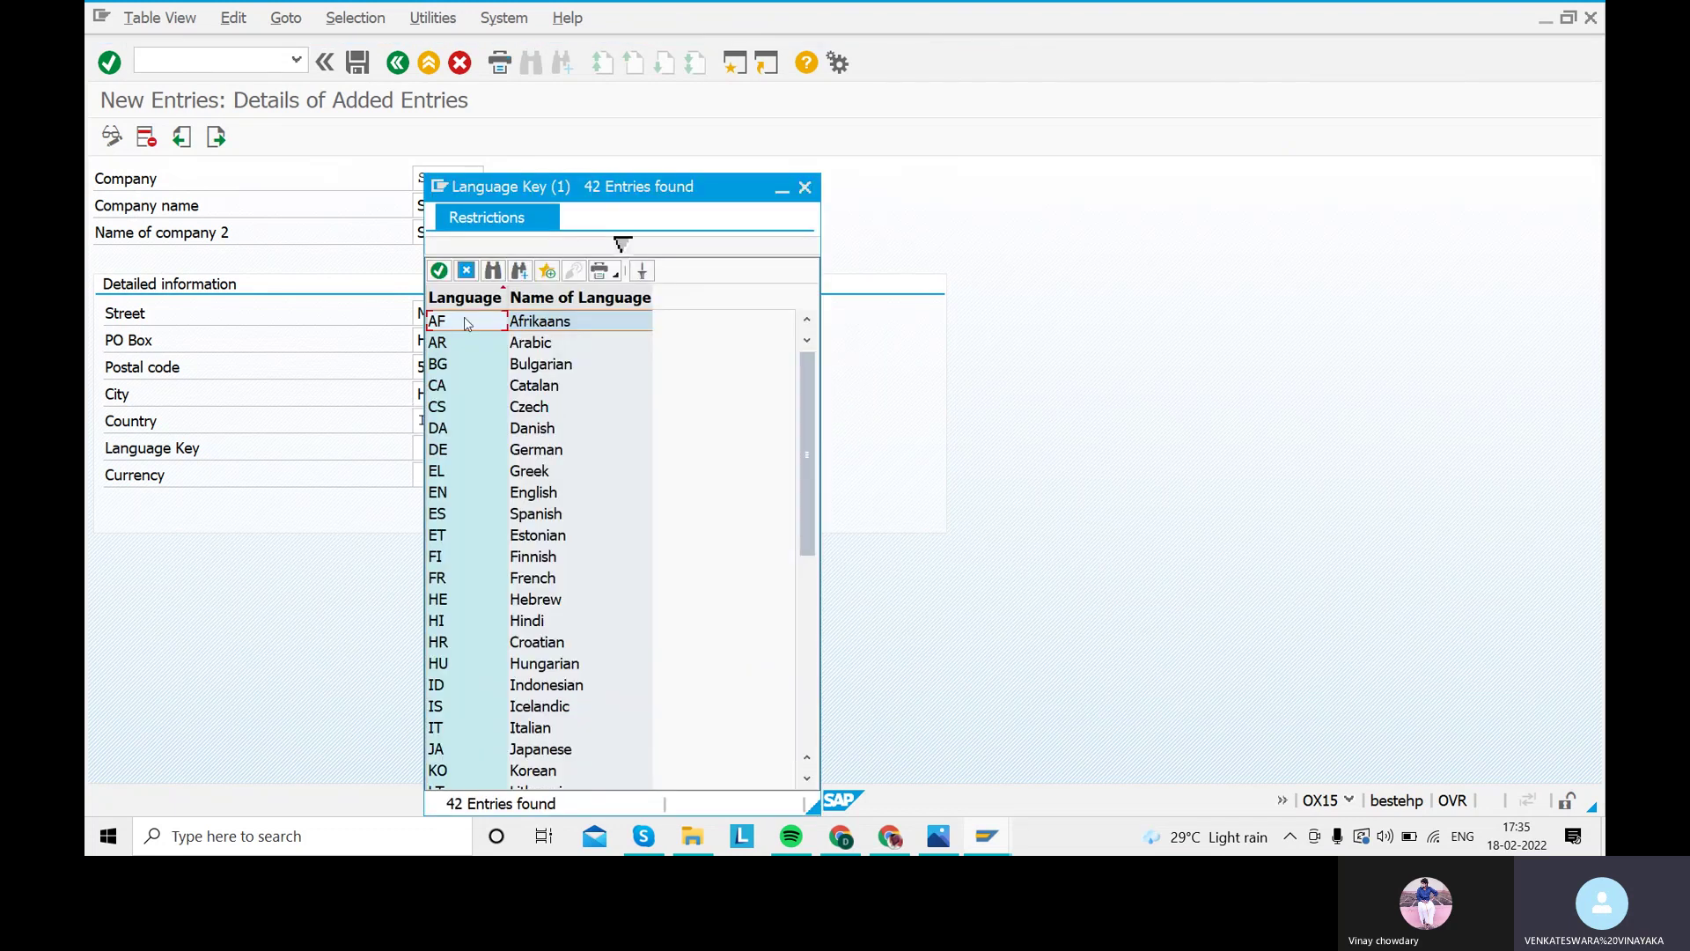
click(495, 276)
text(EN)
key(Return)
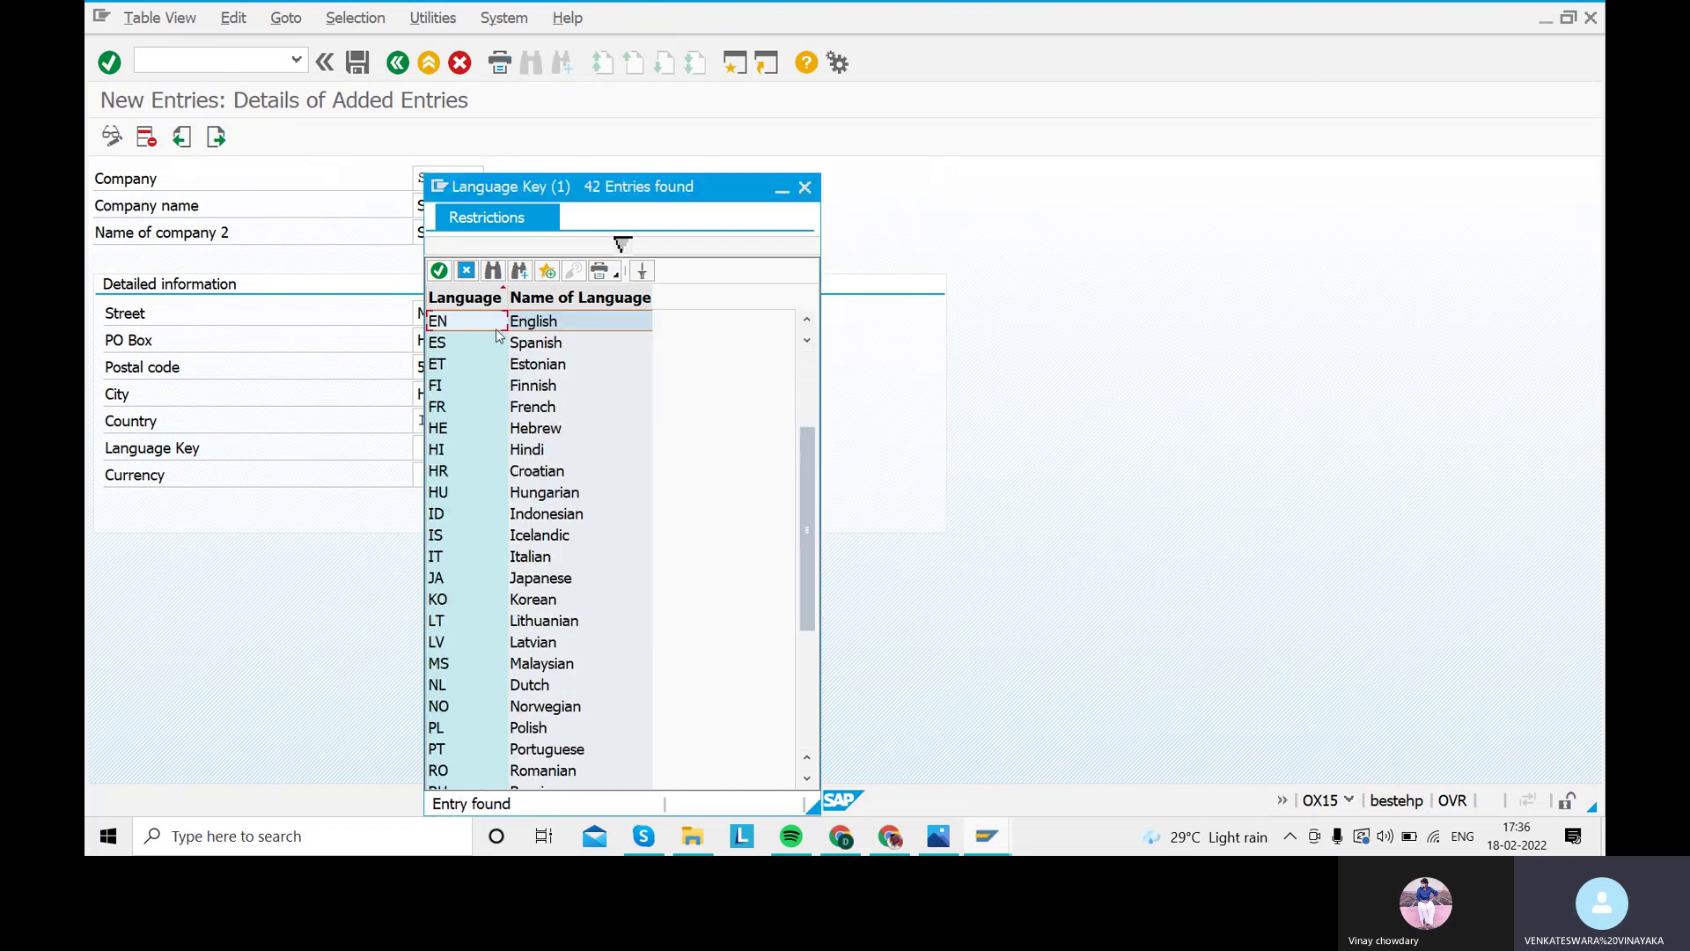
double_click(495, 320)
Set the company's currency to INR (Indian Rupee), and select it again by finding INR in the list of possible currencies
click(449, 475)
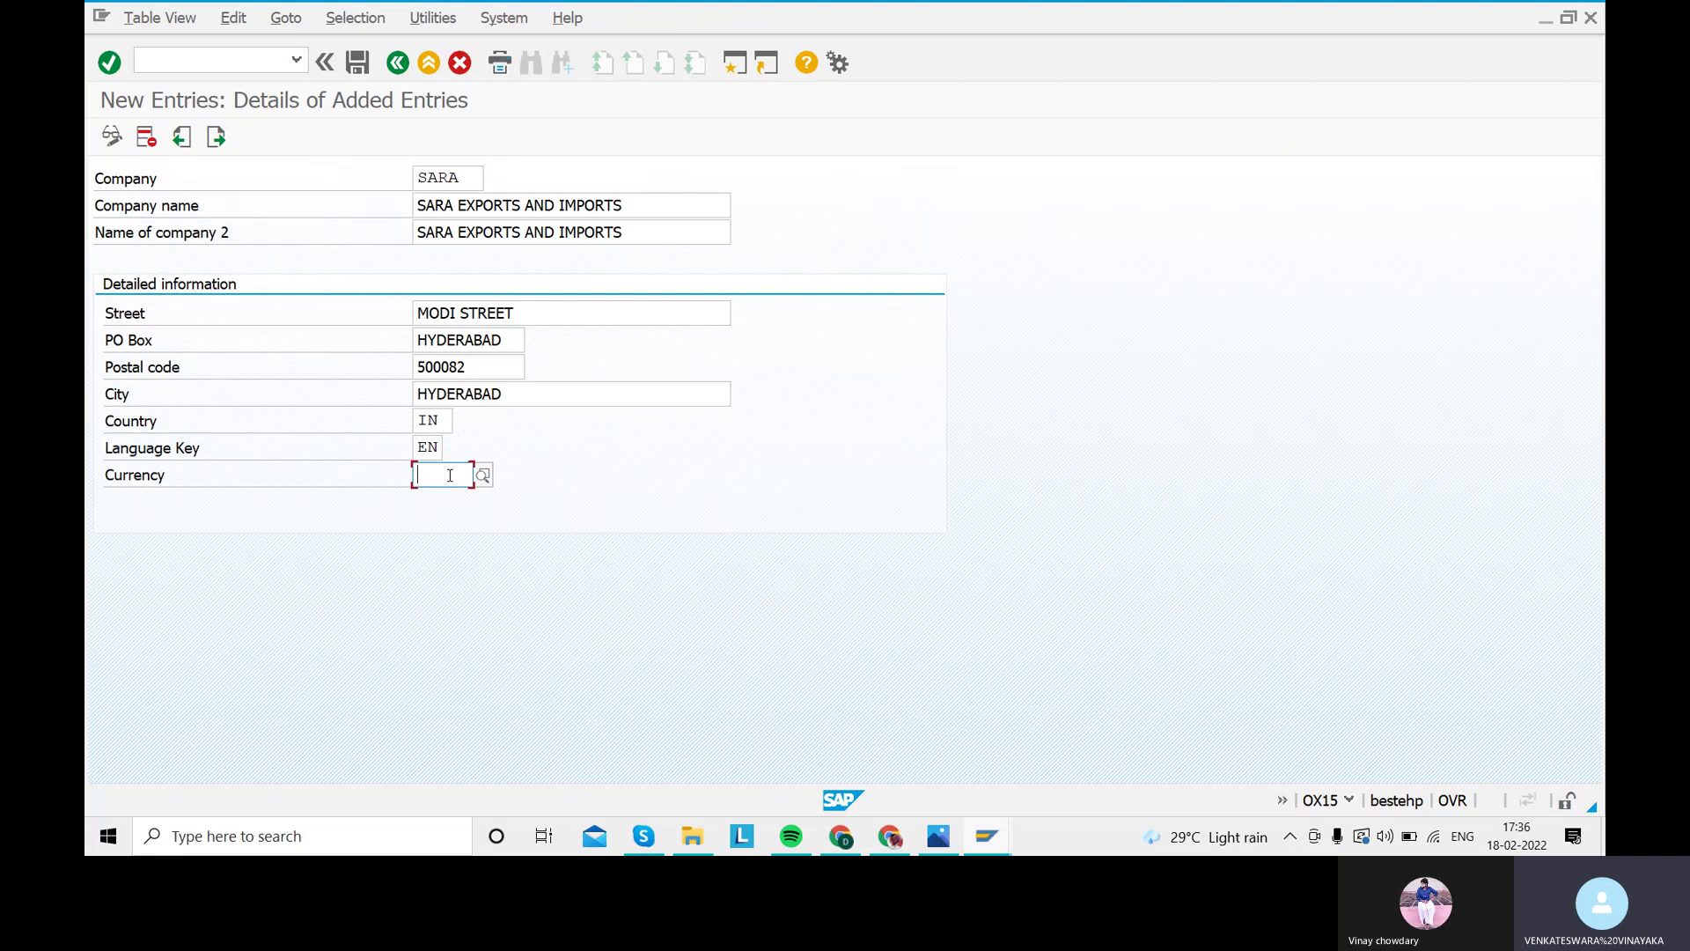
text(INR)
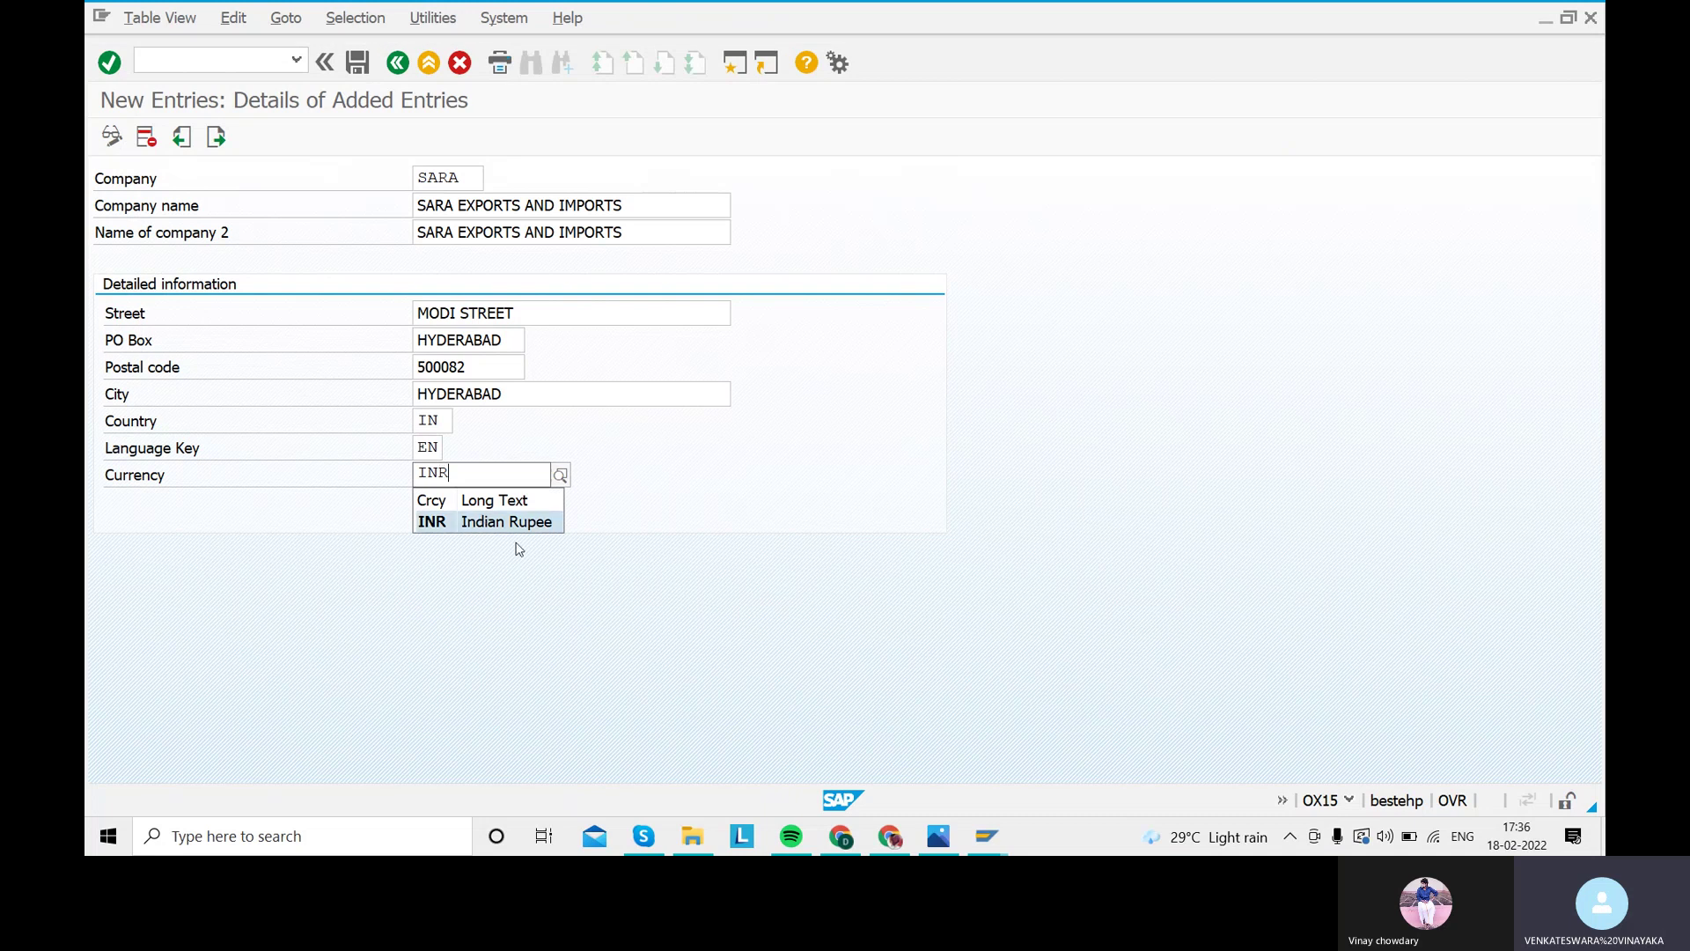
click(507, 523)
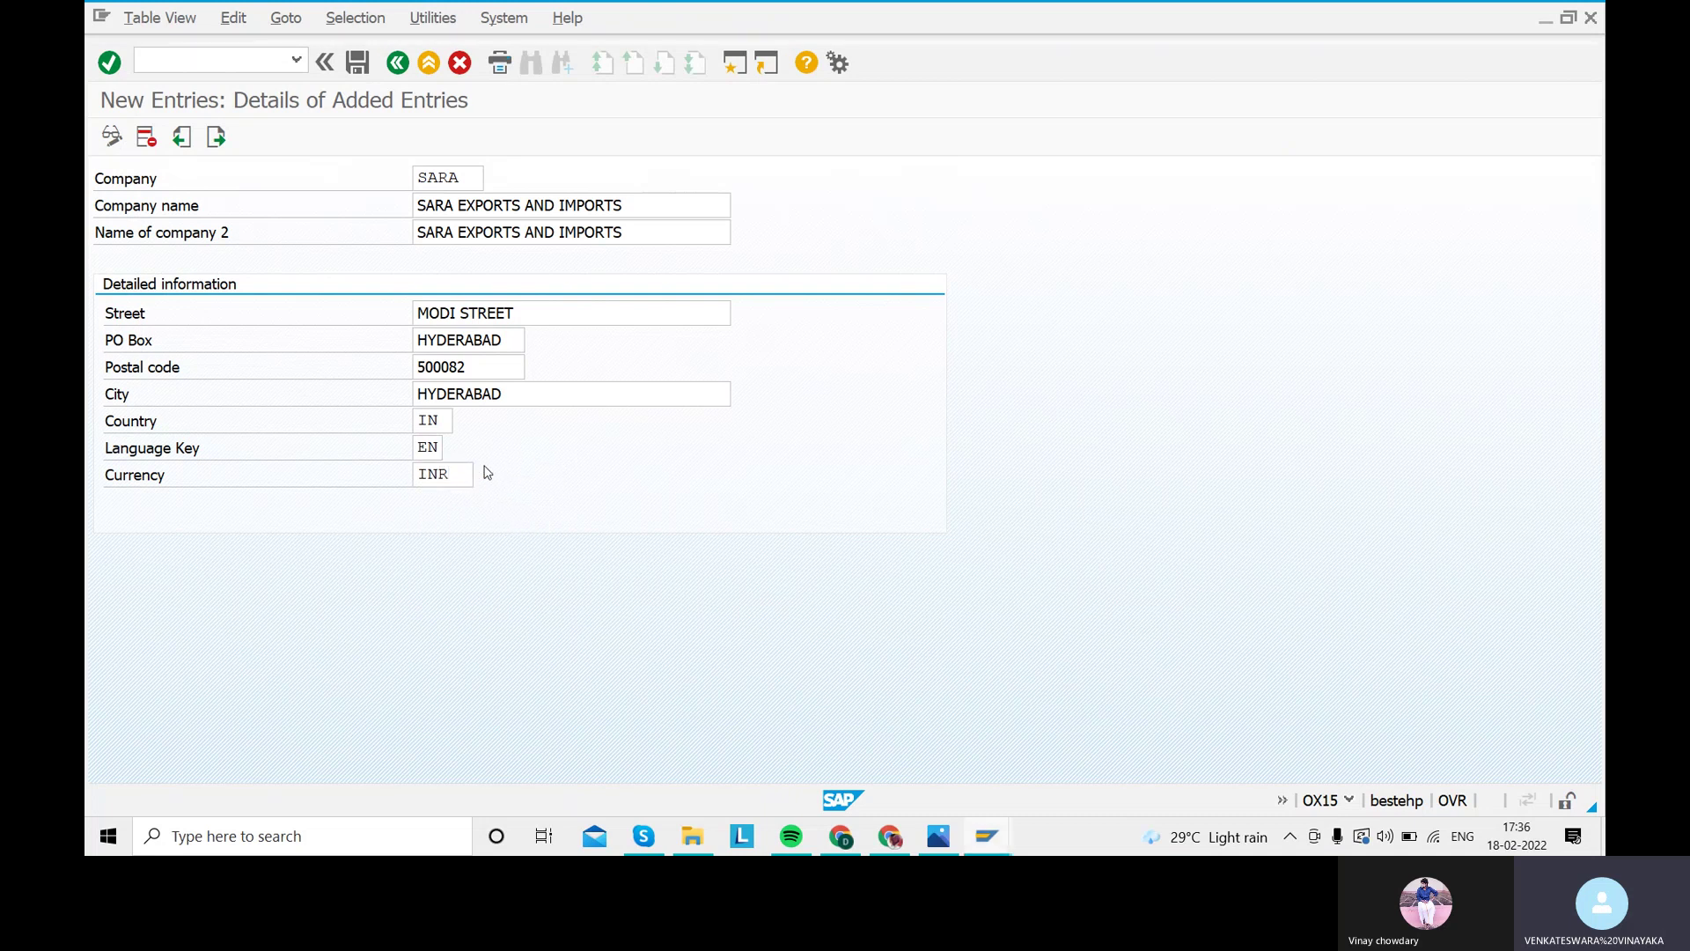
click(484, 474)
click(495, 271)
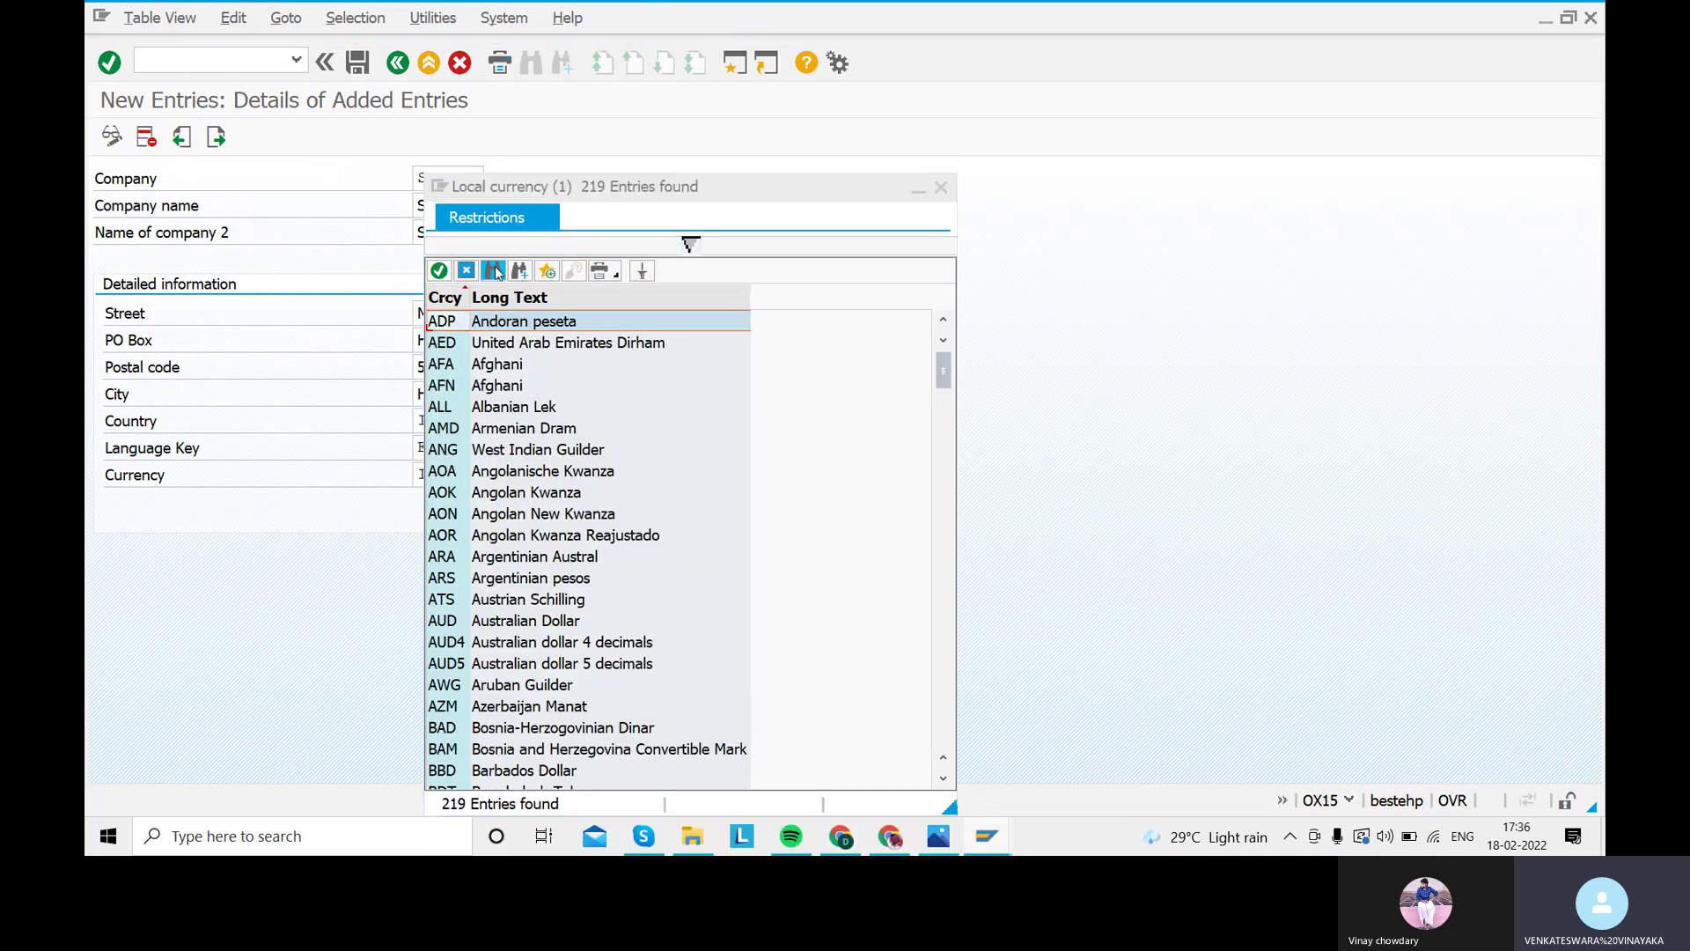
text(INR)
key(Return)
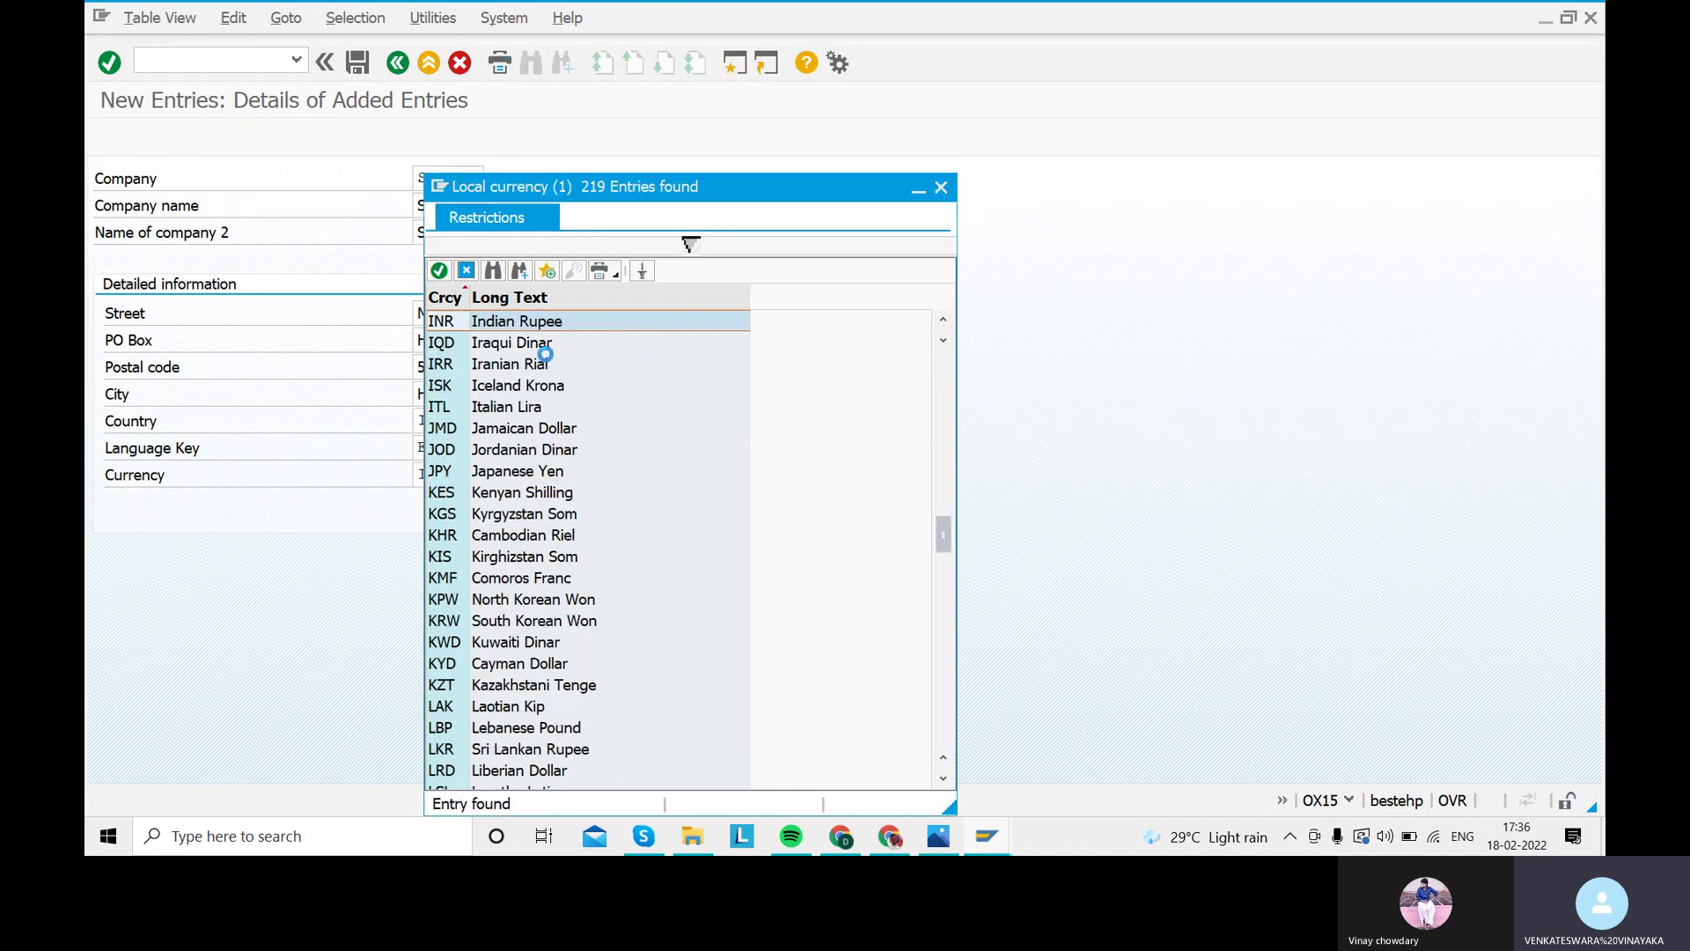
double_click(511, 321)
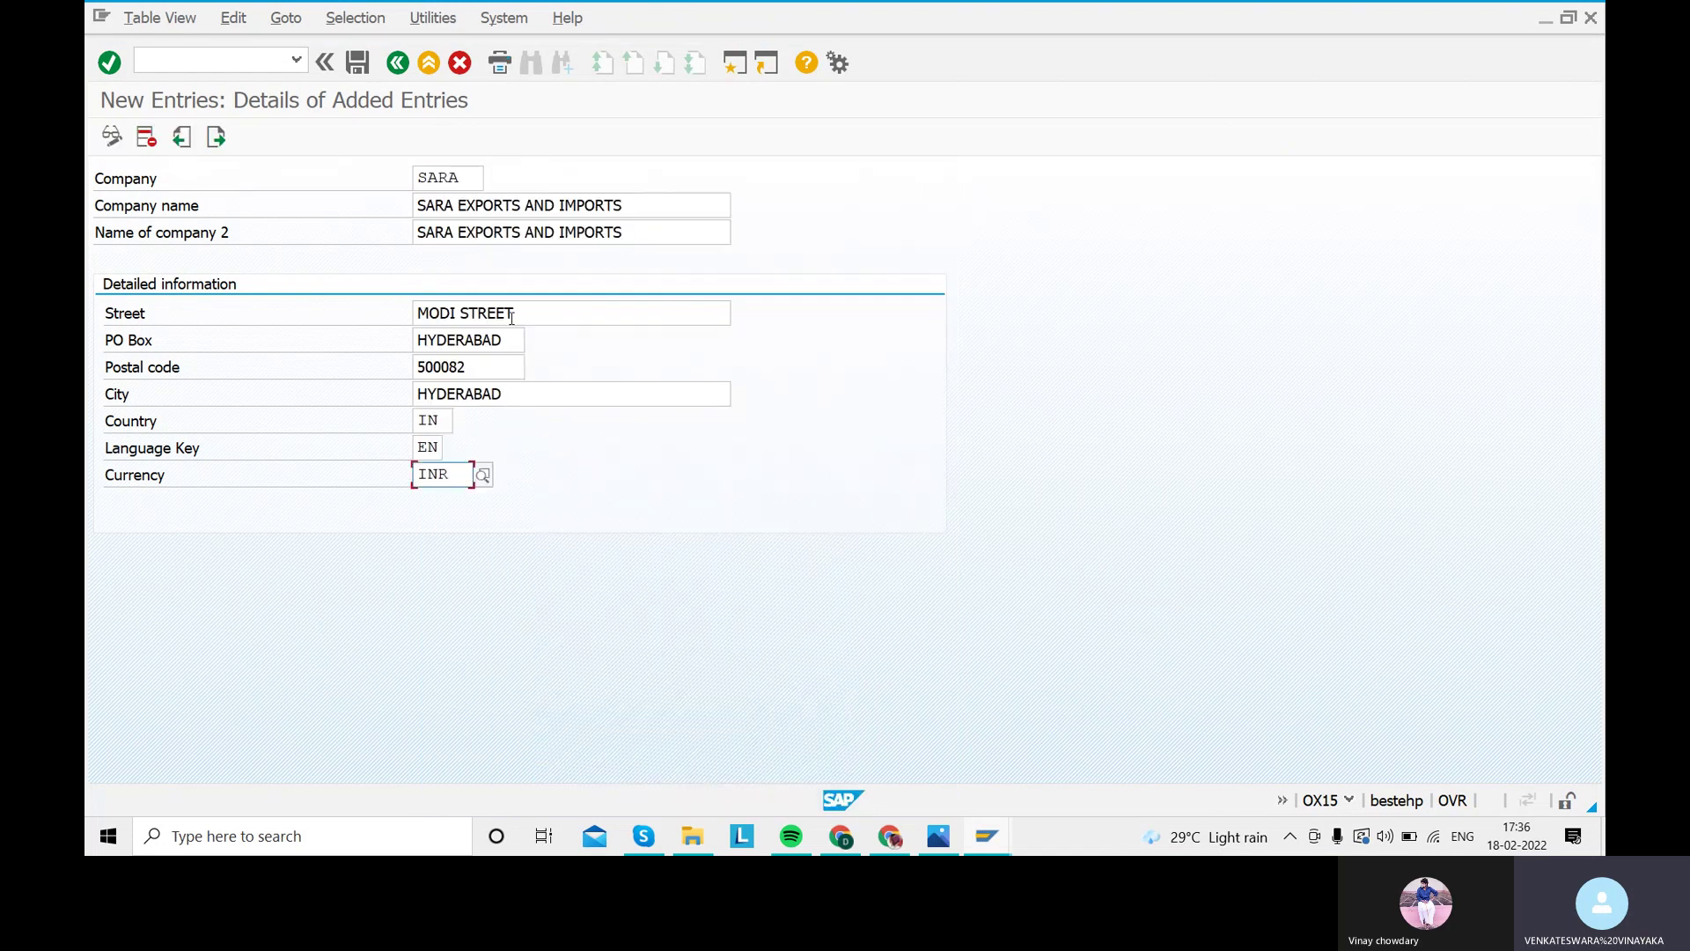
Save the company under a new customizing request with the short description CREATION OF SARA EXPORTS AND IMPORTS
click(358, 68)
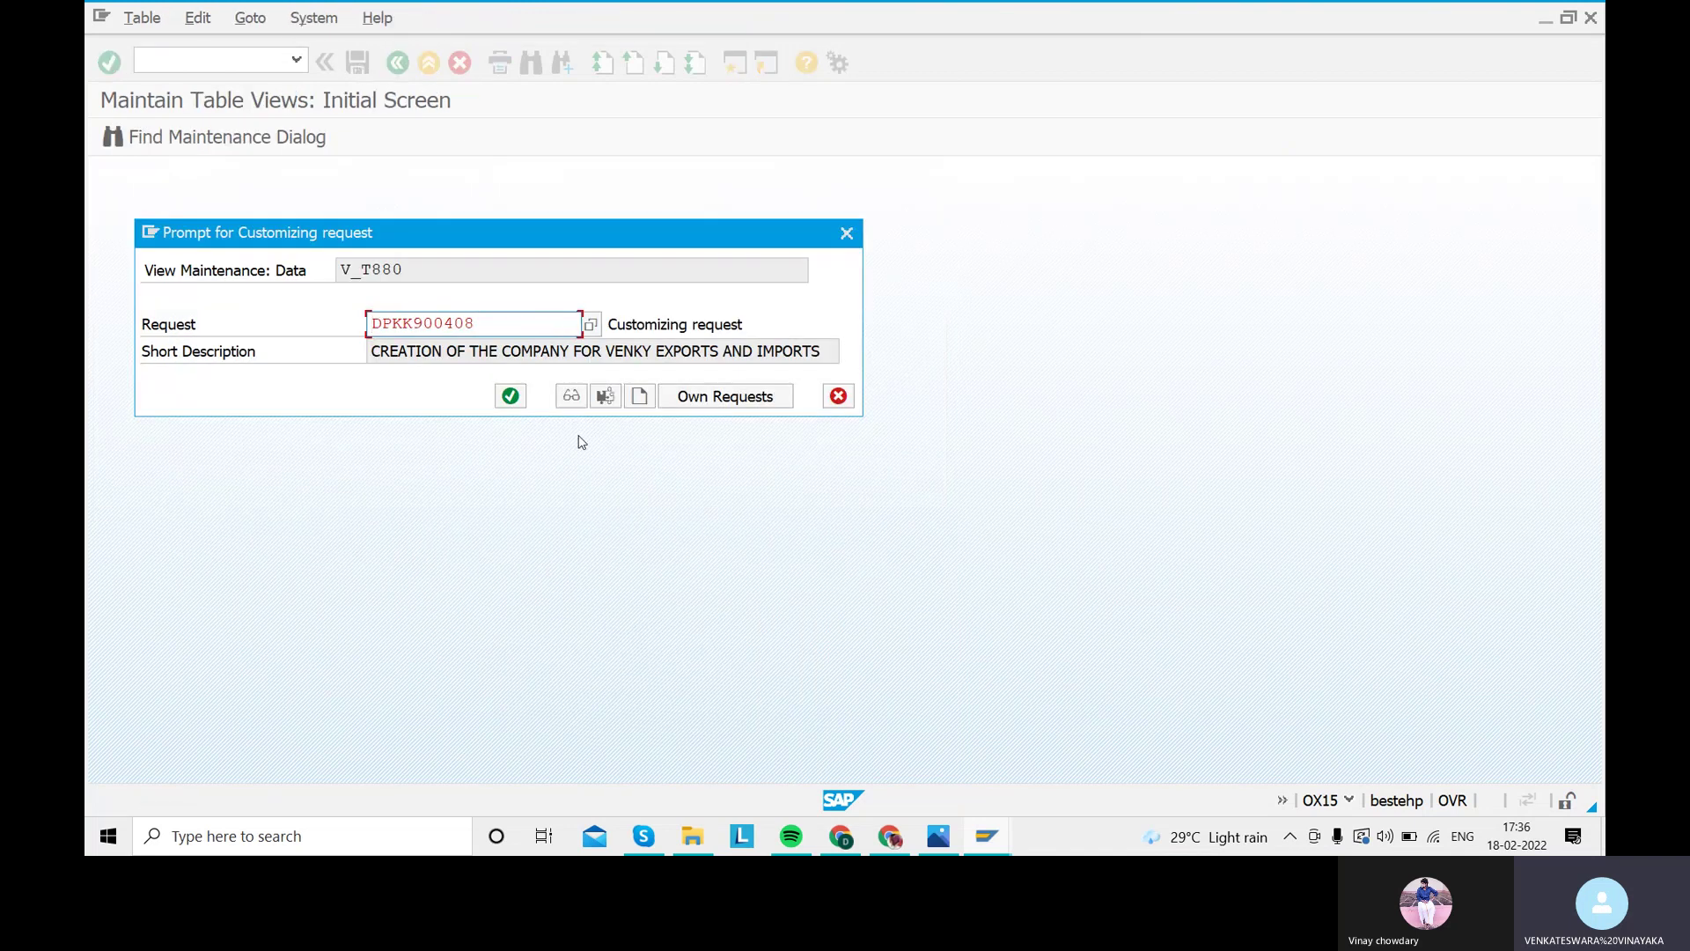
click(640, 398)
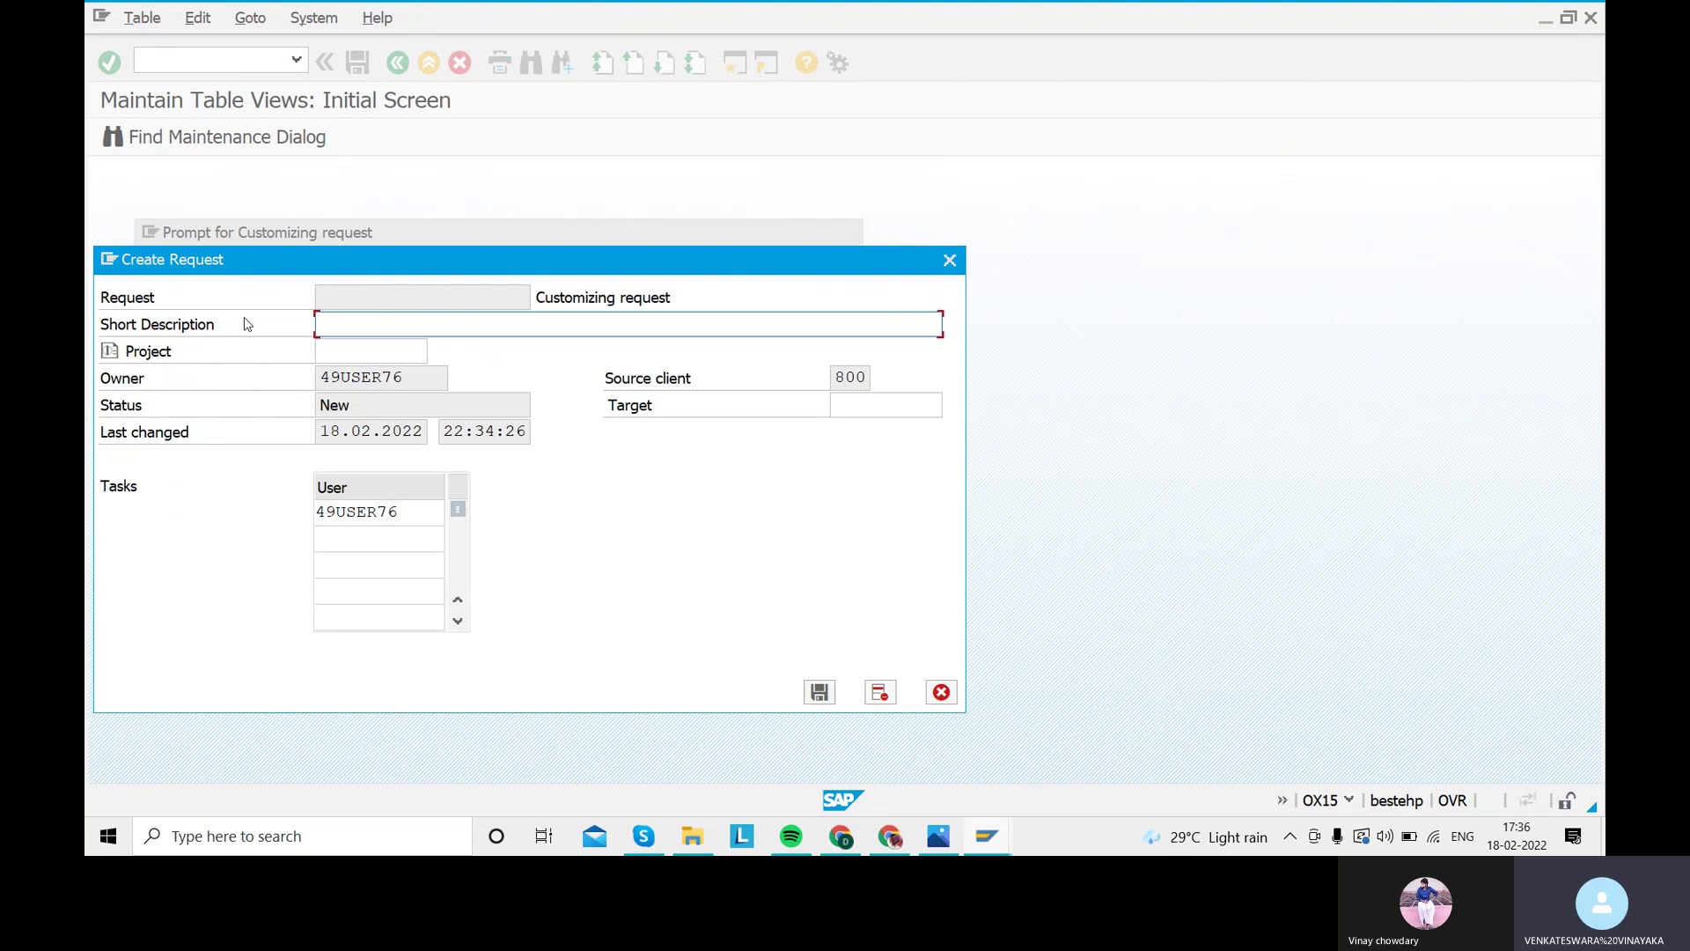
text(CREATION OF SARA EXPORTS AND IMPORTS)
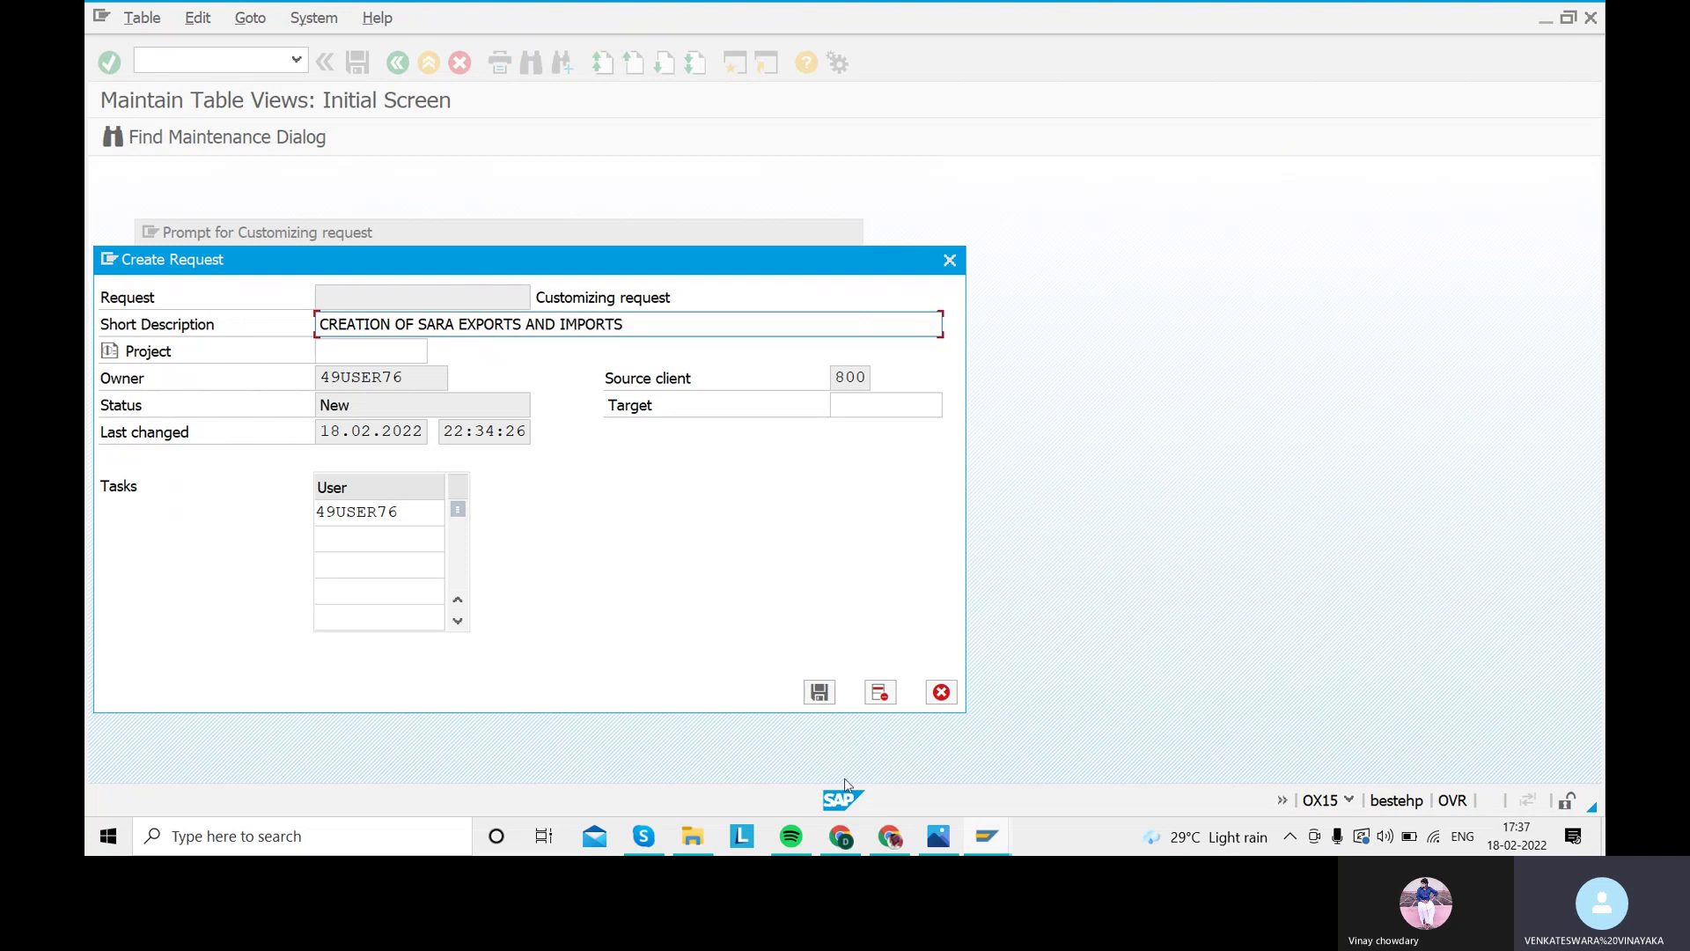
click(820, 693)
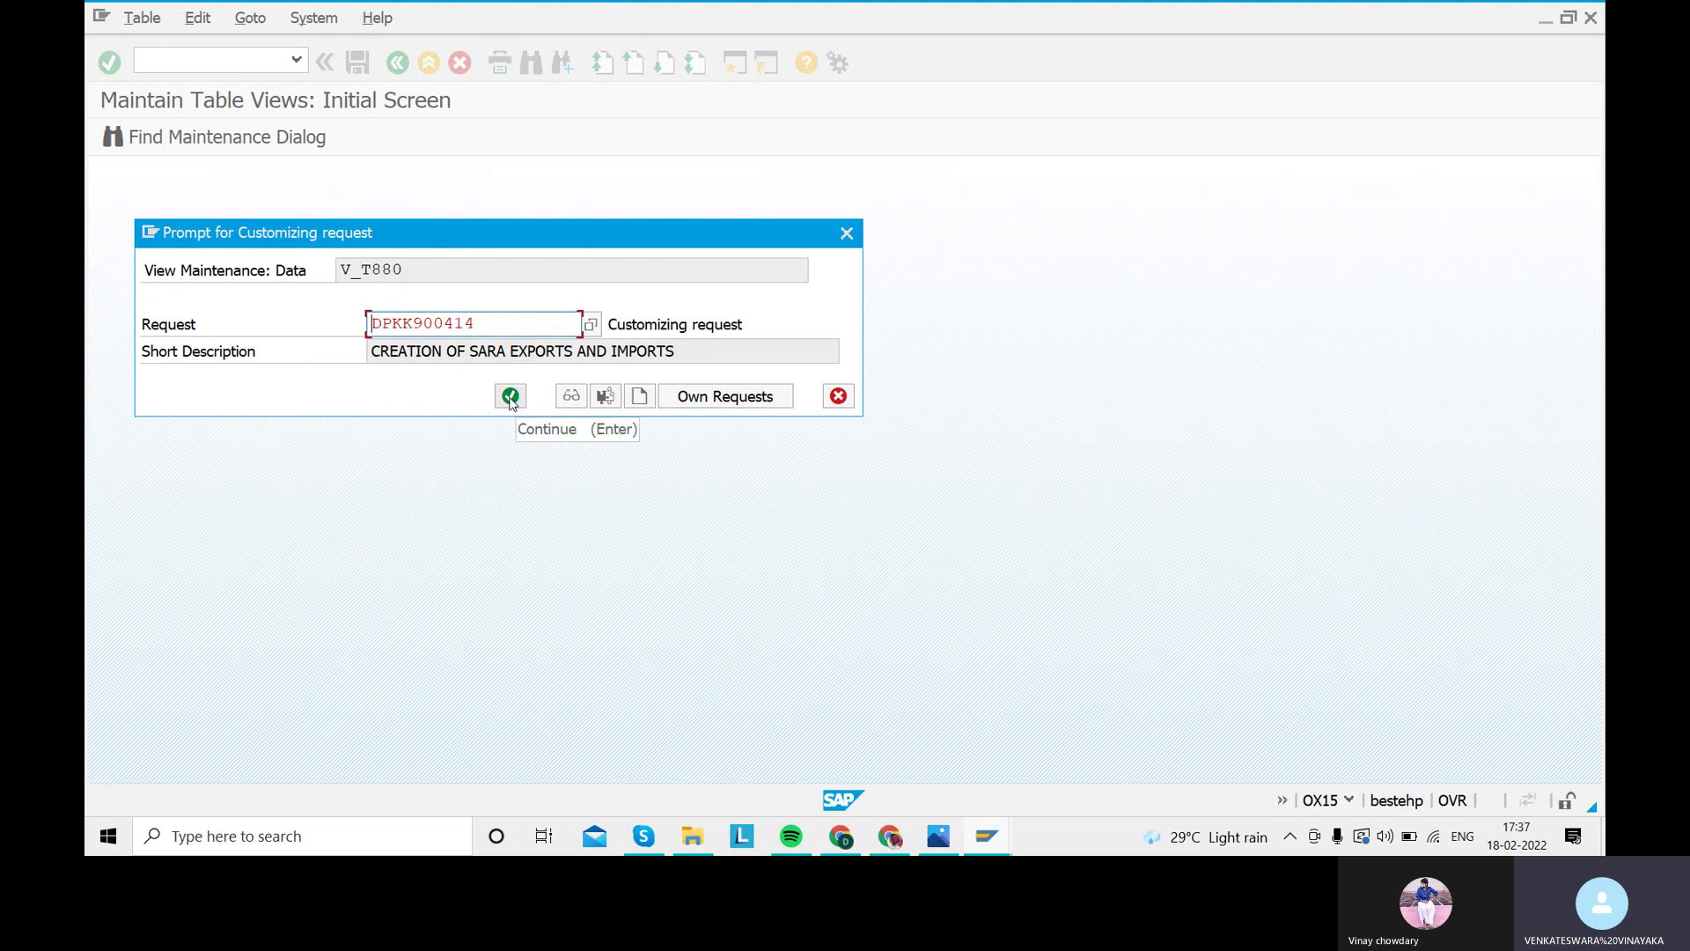
click(510, 397)
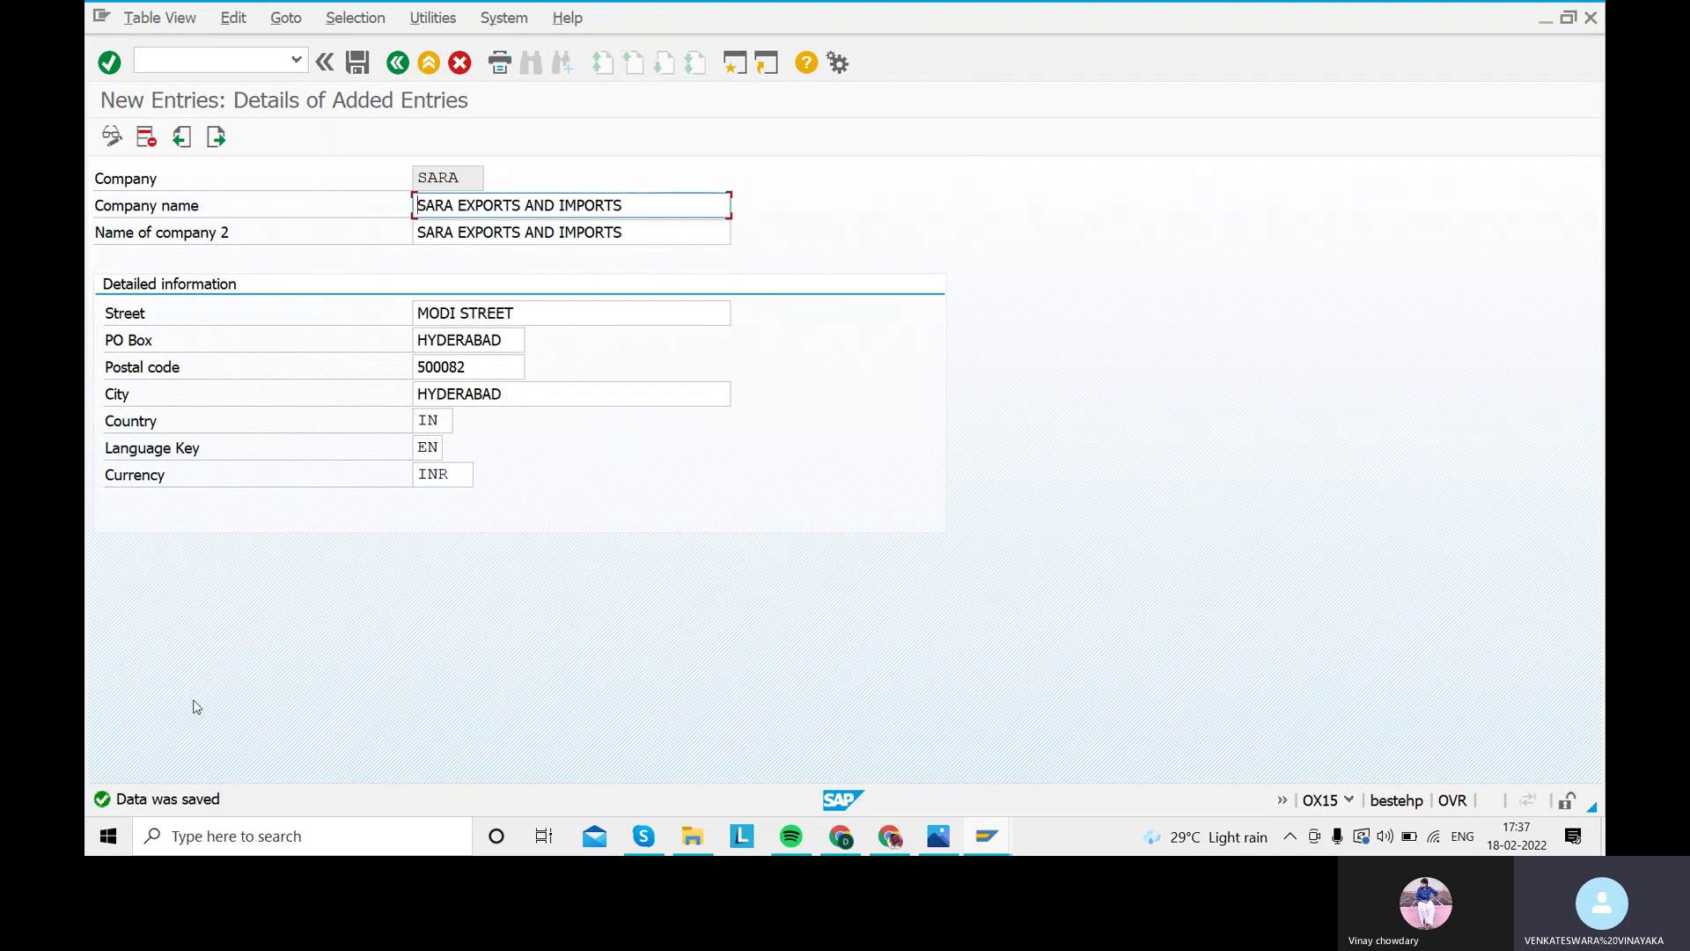
Return to the overview of internal trading partners, locate company SARA and display its details
click(394, 66)
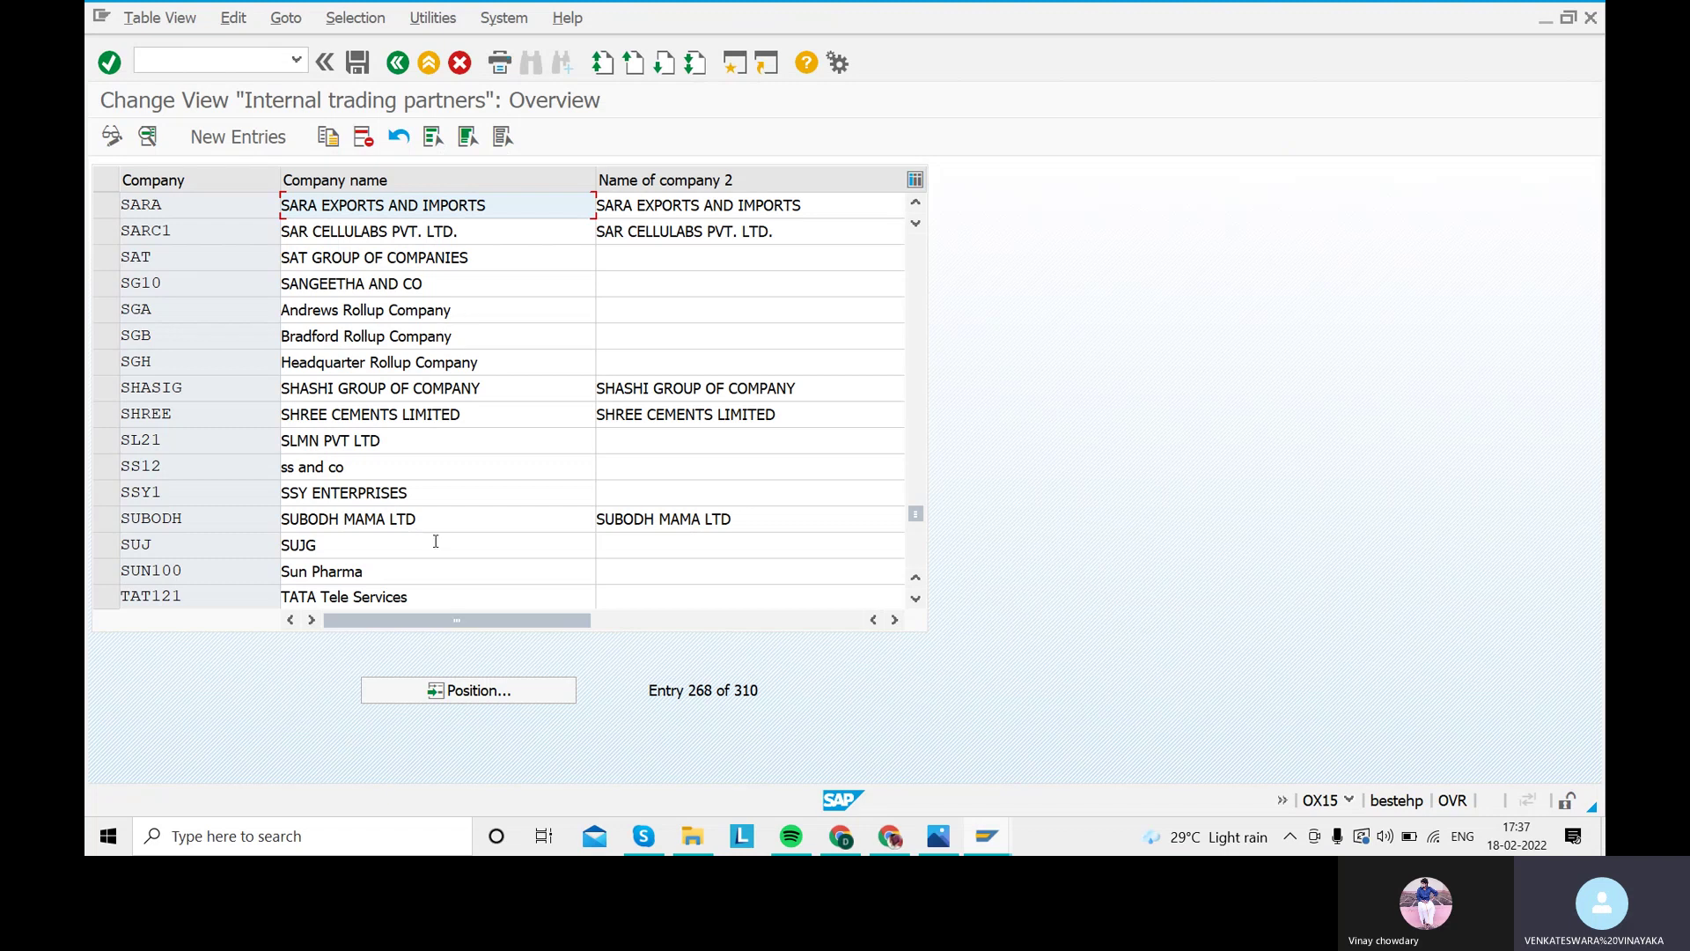
click(483, 694)
text(SARA)
key(Return)
double_click(329, 212)
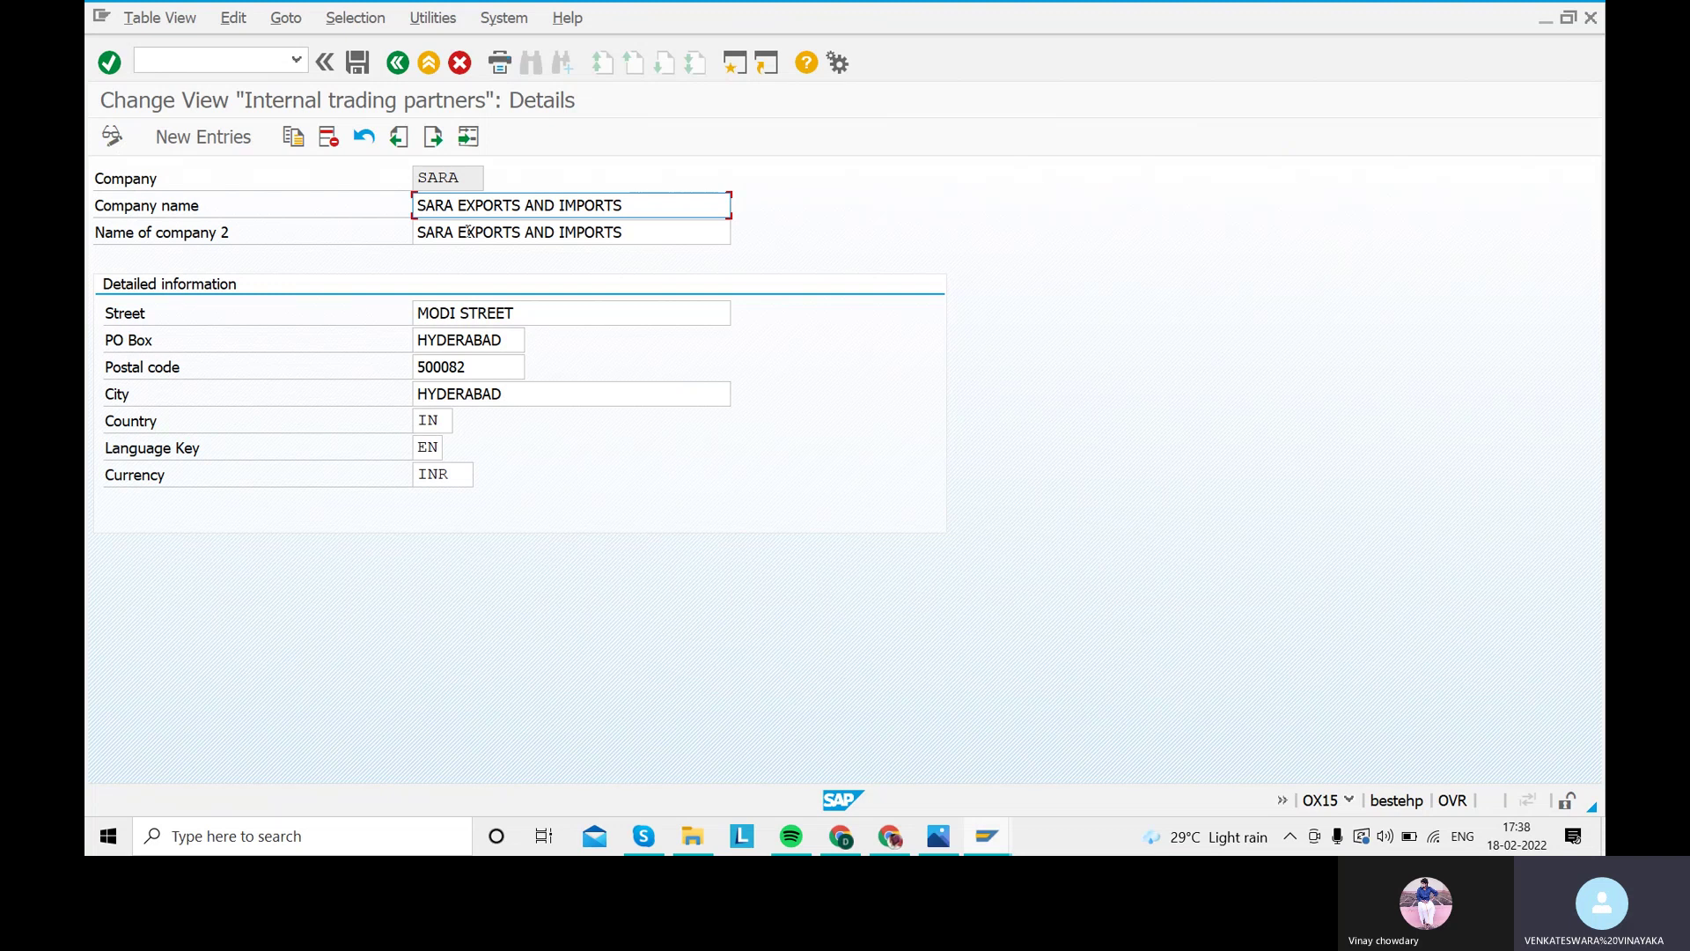
click(651, 826)
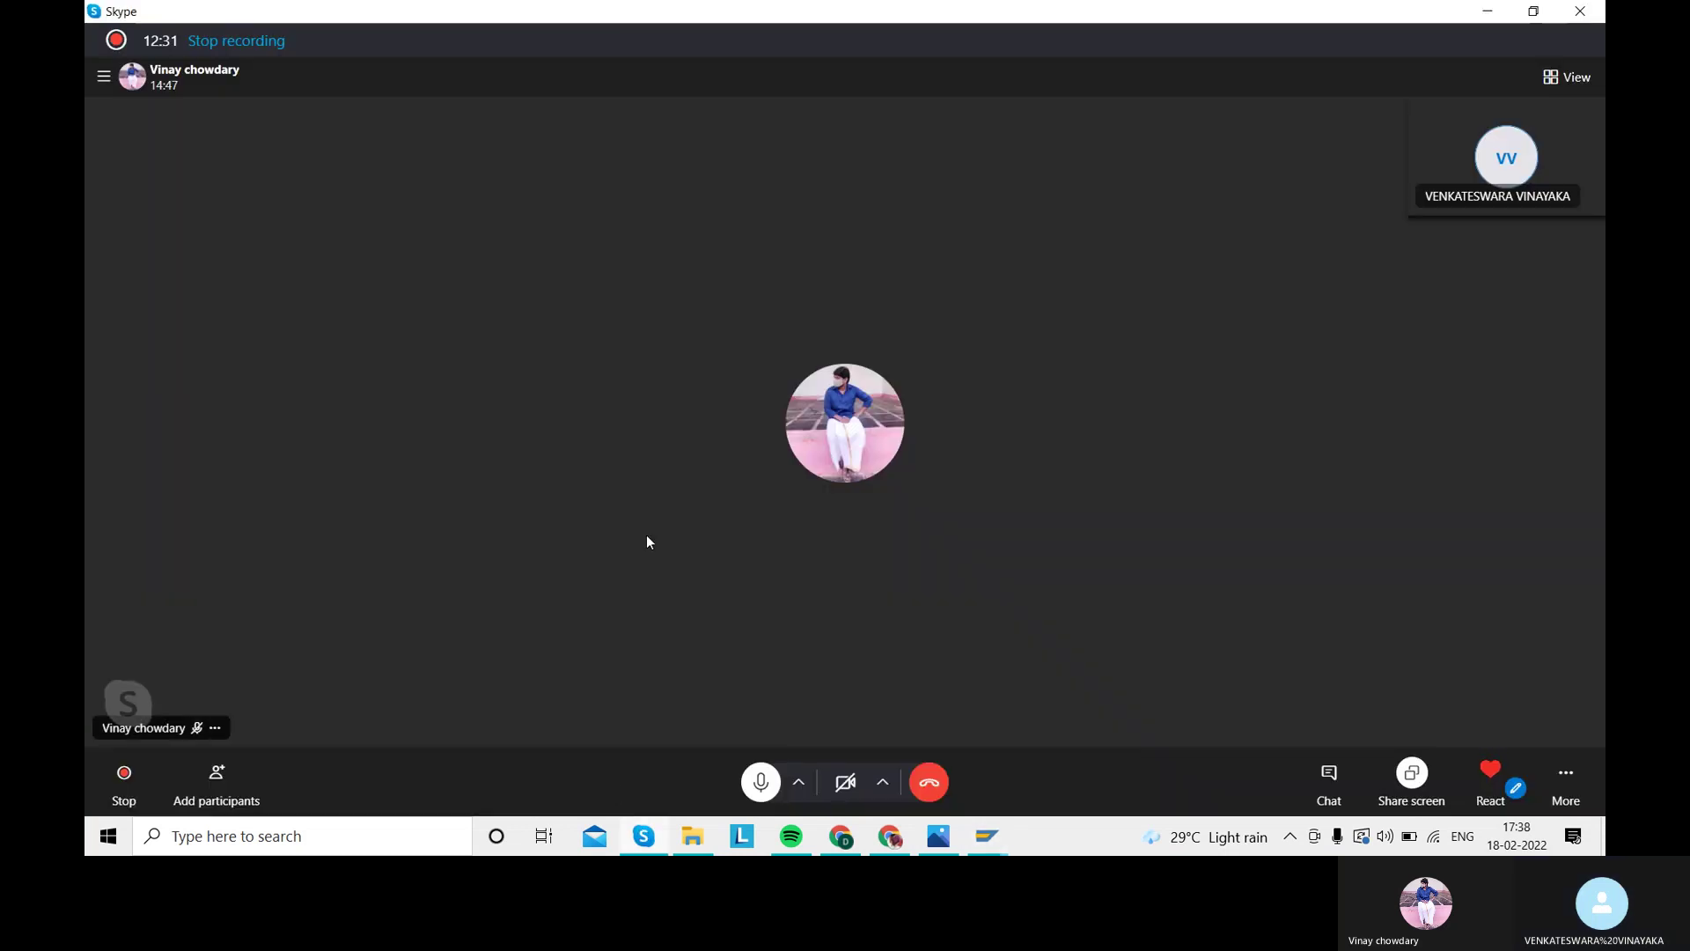